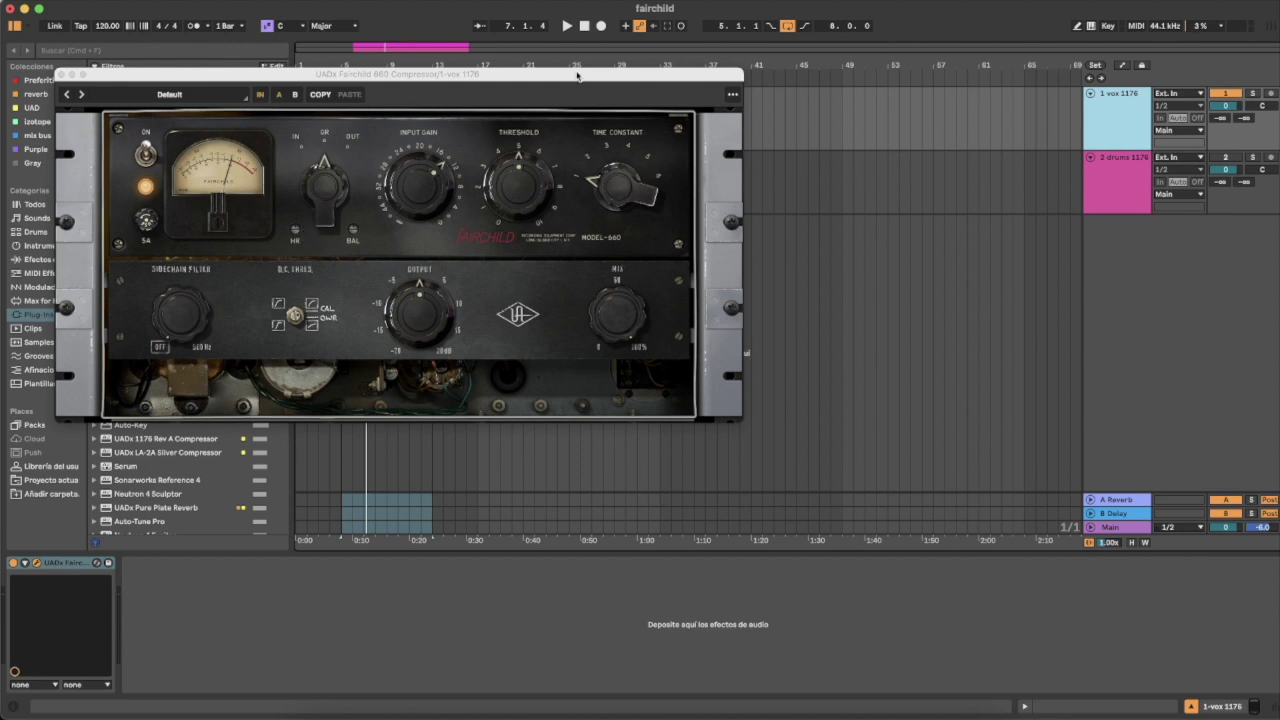
# During playback of the vocal track, raise the Fairchild 660's threshold to about 8 and increase its input gain.
pyautogui.moveTo(555, 73); pyautogui.dragTo(844, 167)
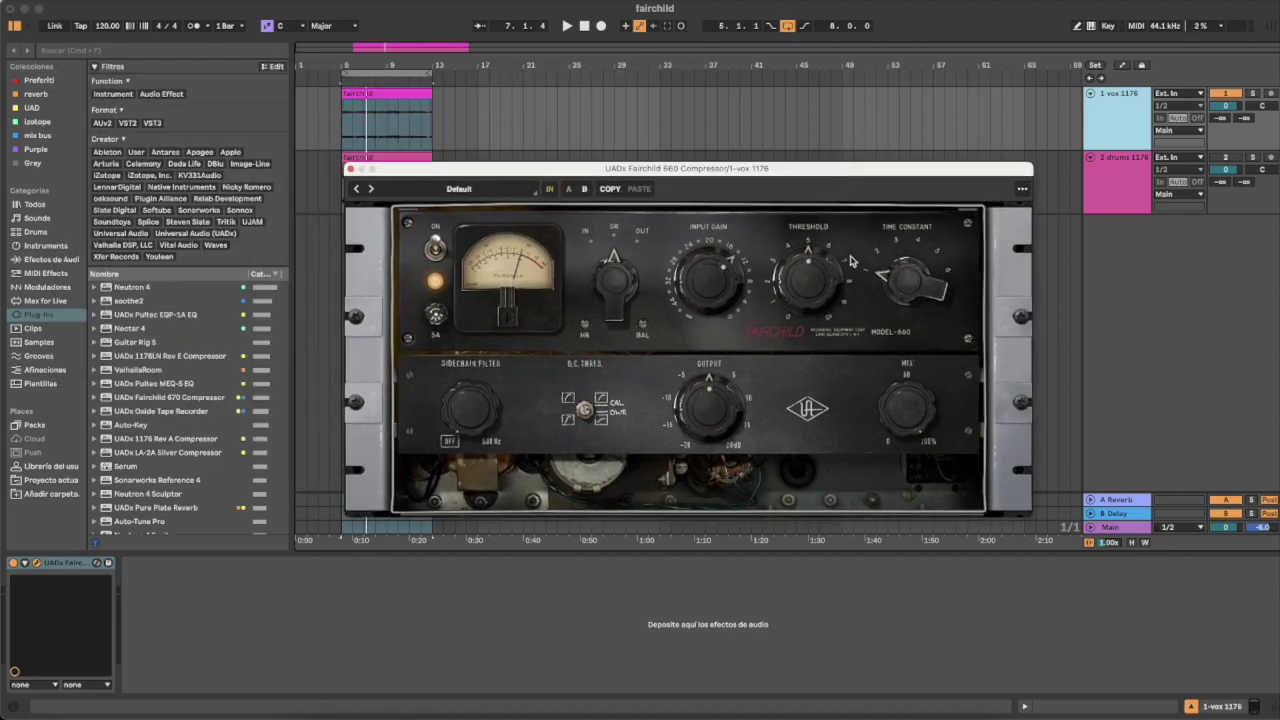
pyautogui.press('space')
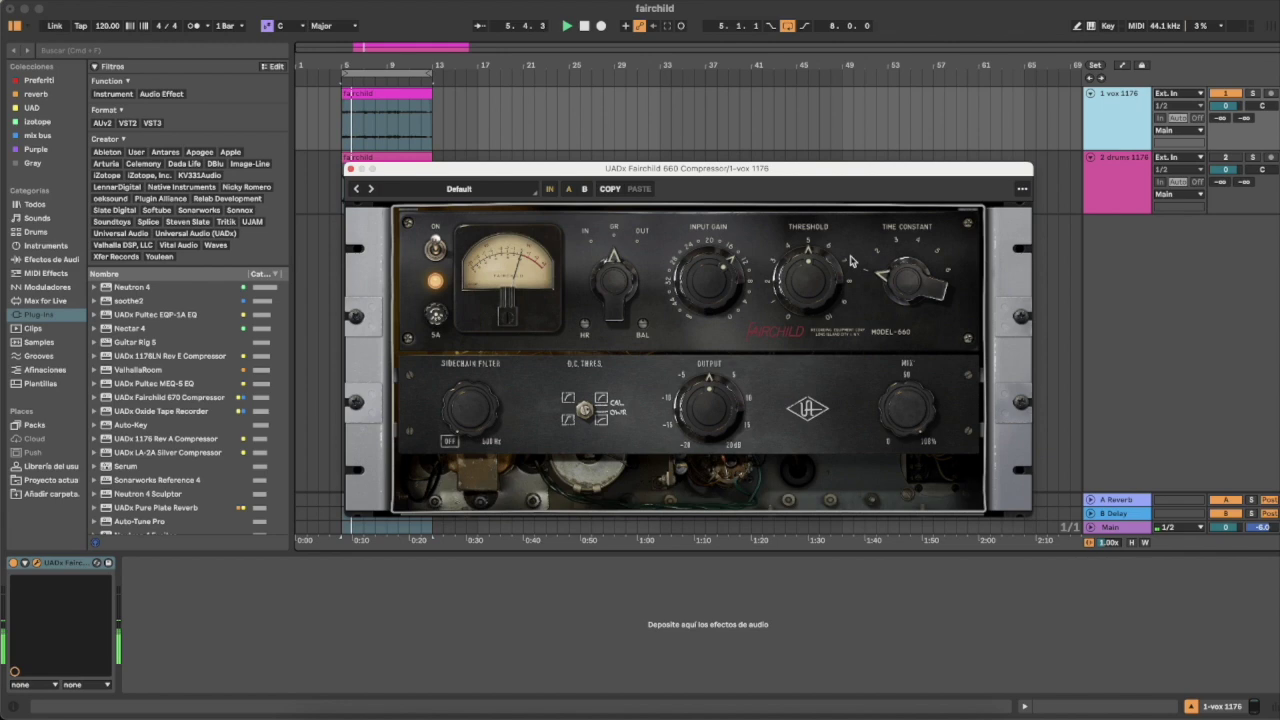
pyautogui.moveTo(814, 293); pyautogui.dragTo(812, 209)
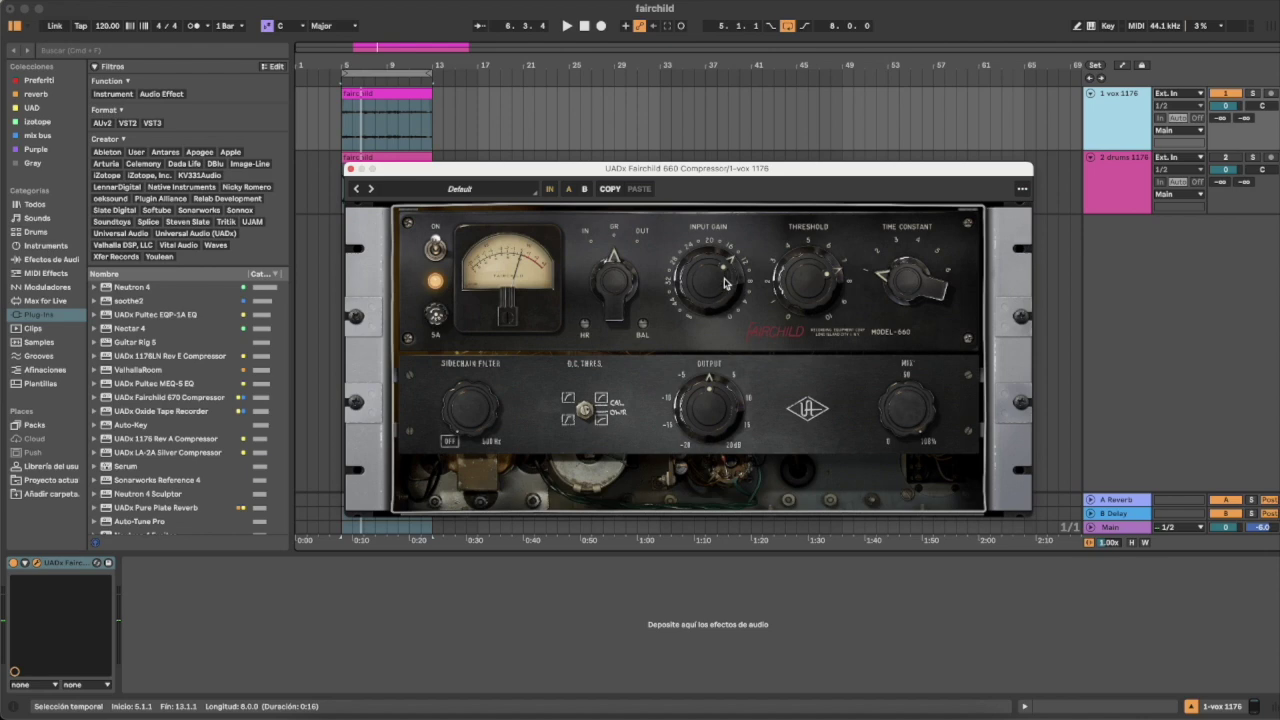
pyautogui.moveTo(712, 281); pyautogui.dragTo(715, 236)
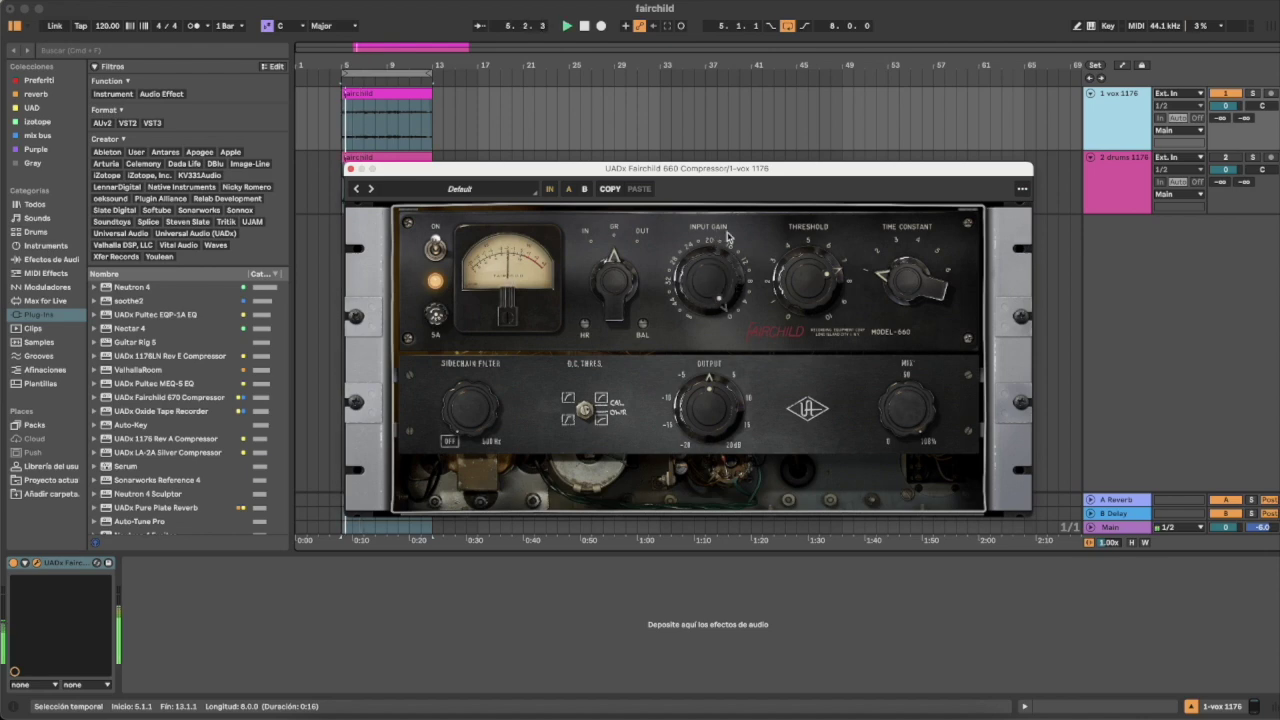
pyautogui.moveTo(810, 272)
pyautogui.mouseDown()
pyautogui.moveTo(818, 387)
pyautogui.moveTo(800, 257)
pyautogui.mouseUp()
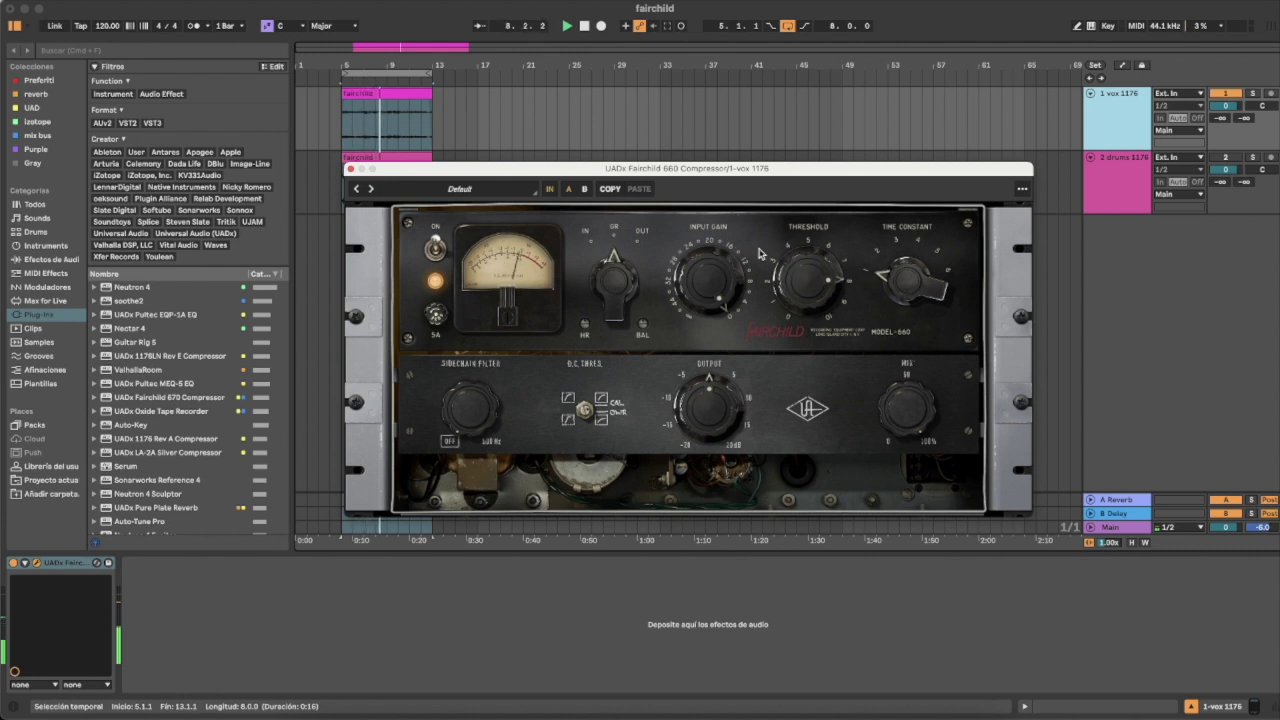
# Compare the vocal with the Fairchild 660 bypassed and active, and lower its output to about -5 dB.
pyautogui.click(436, 257)
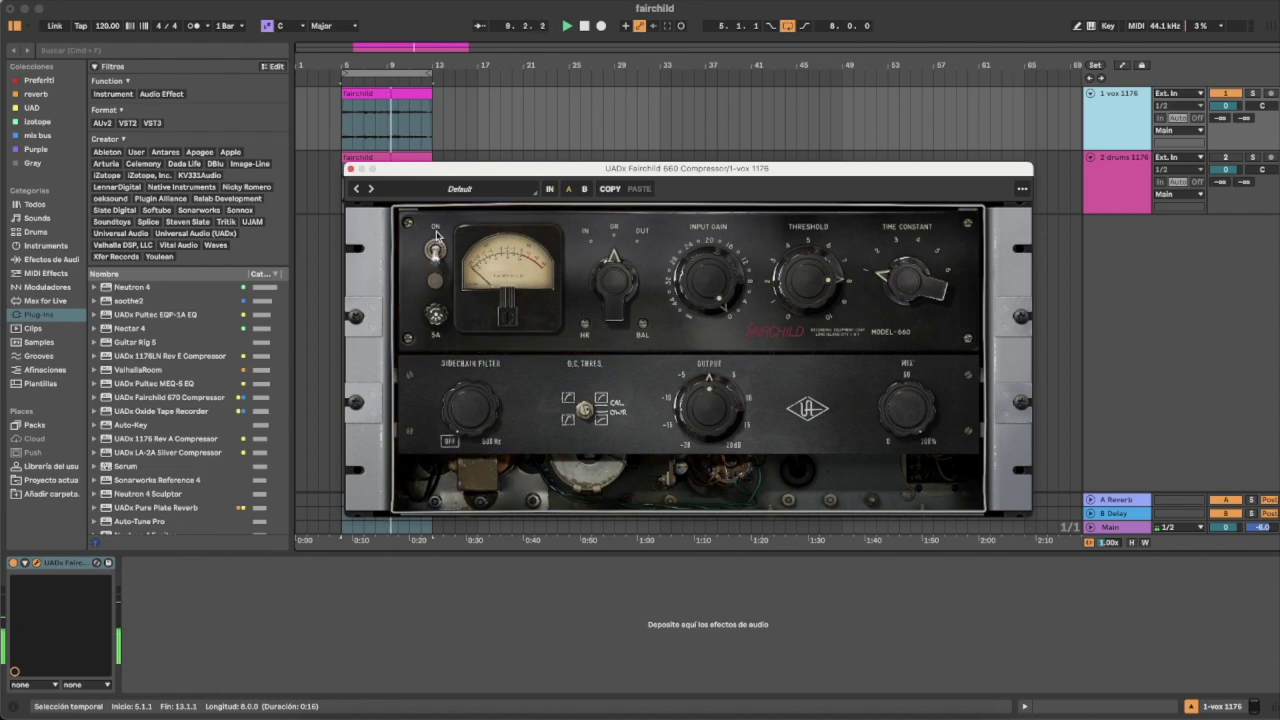
pyautogui.click(436, 232)
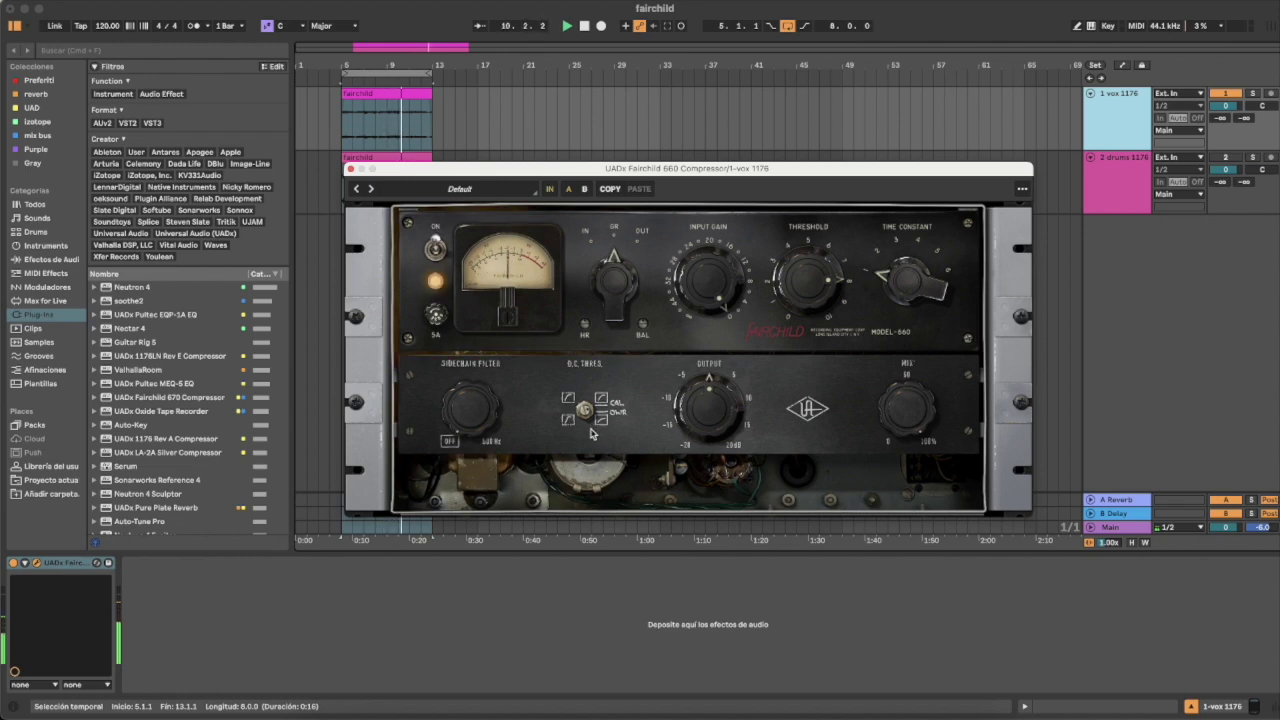
pyautogui.moveTo(712, 408); pyautogui.dragTo(713, 420)
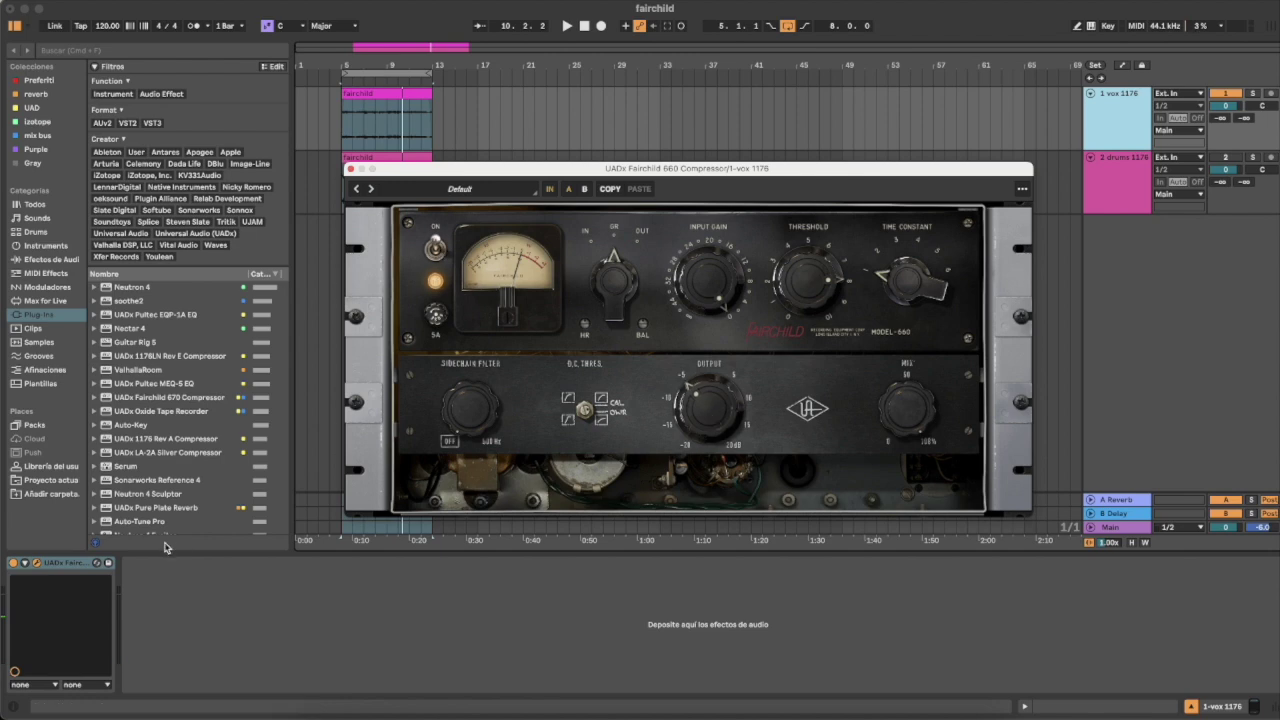
# Fine-tune the Fairchild 660's output while comparing vocal playback with the device switched off and on.
pyautogui.click(10, 580)
pyautogui.press('space')
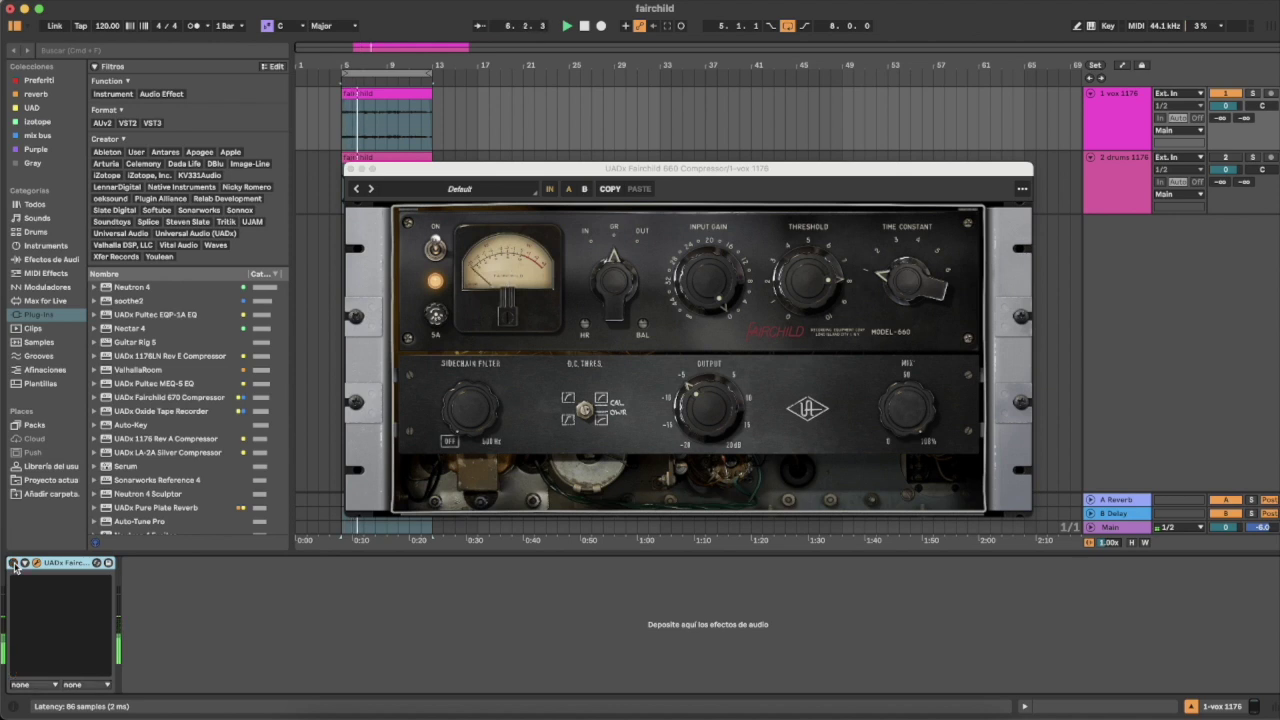
pyautogui.click(724, 420)
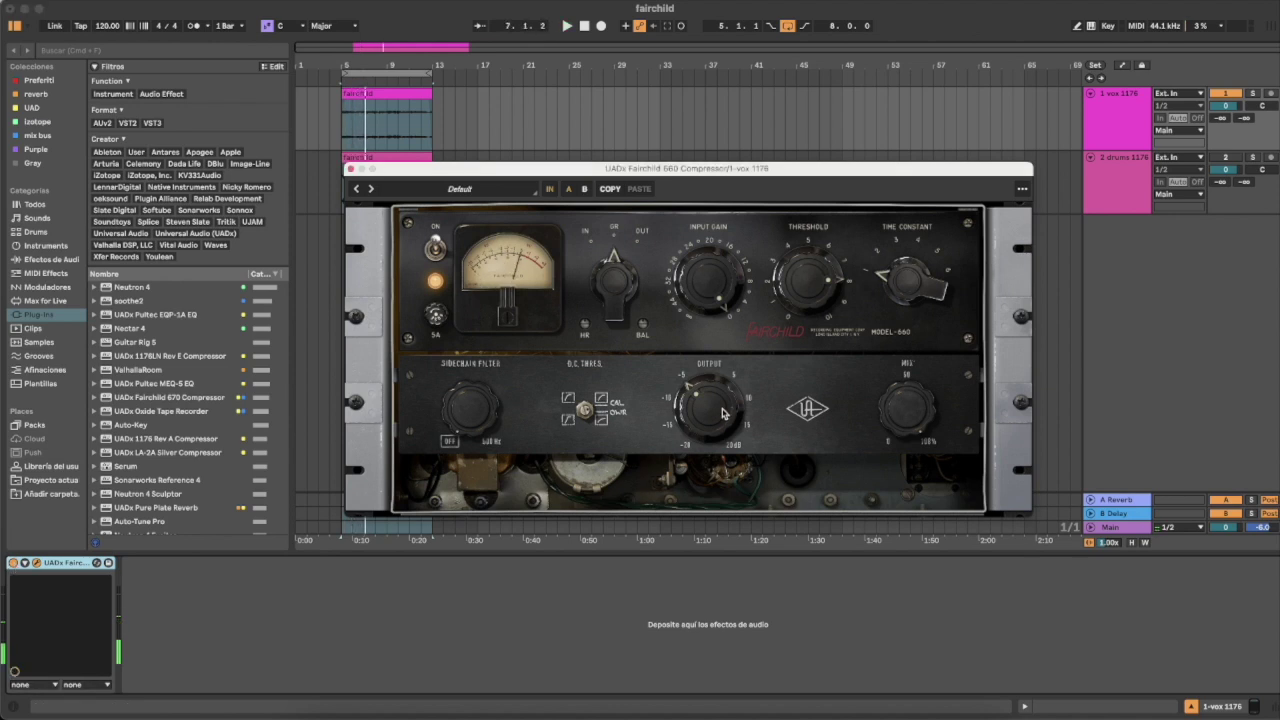
pyautogui.click(12, 568)
pyautogui.click(12, 564)
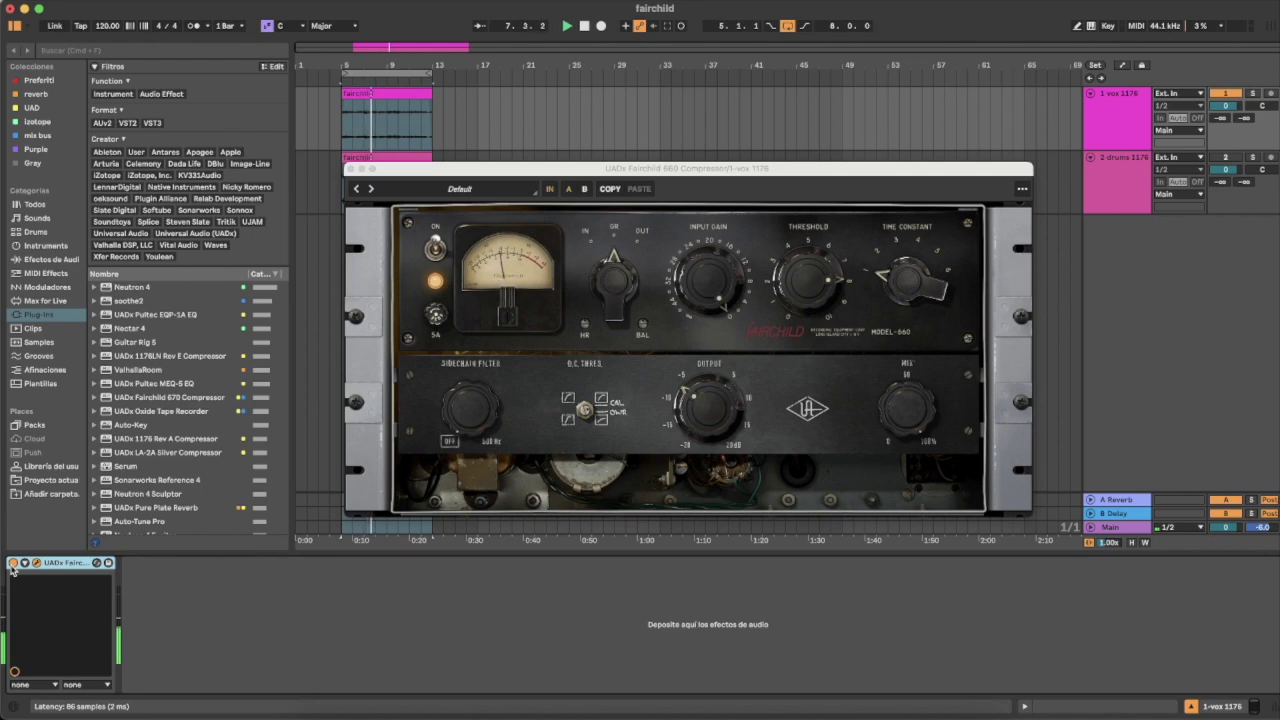
pyautogui.click(12, 564)
pyautogui.click(12, 564)
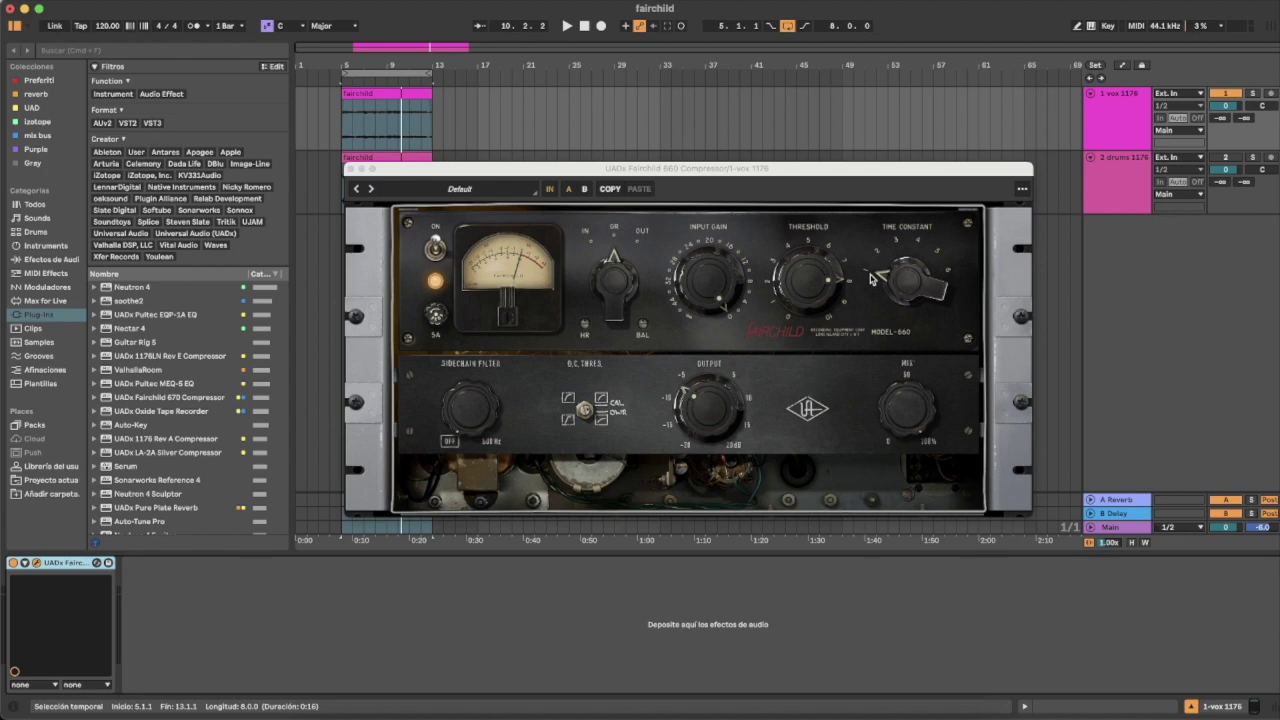
# Set the Fairchild 660's time constant to 2 and audition it on the vocal.
pyautogui.press('space')
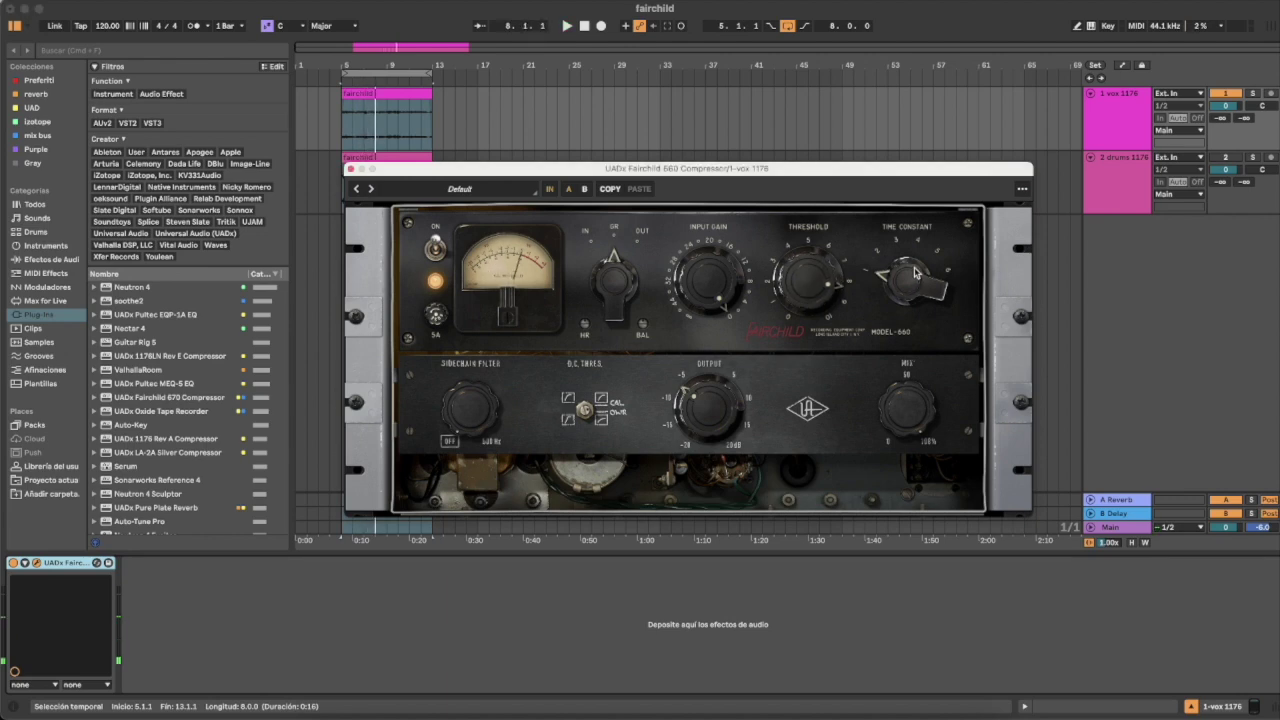
pyautogui.moveTo(913, 272); pyautogui.dragTo(918, 262)
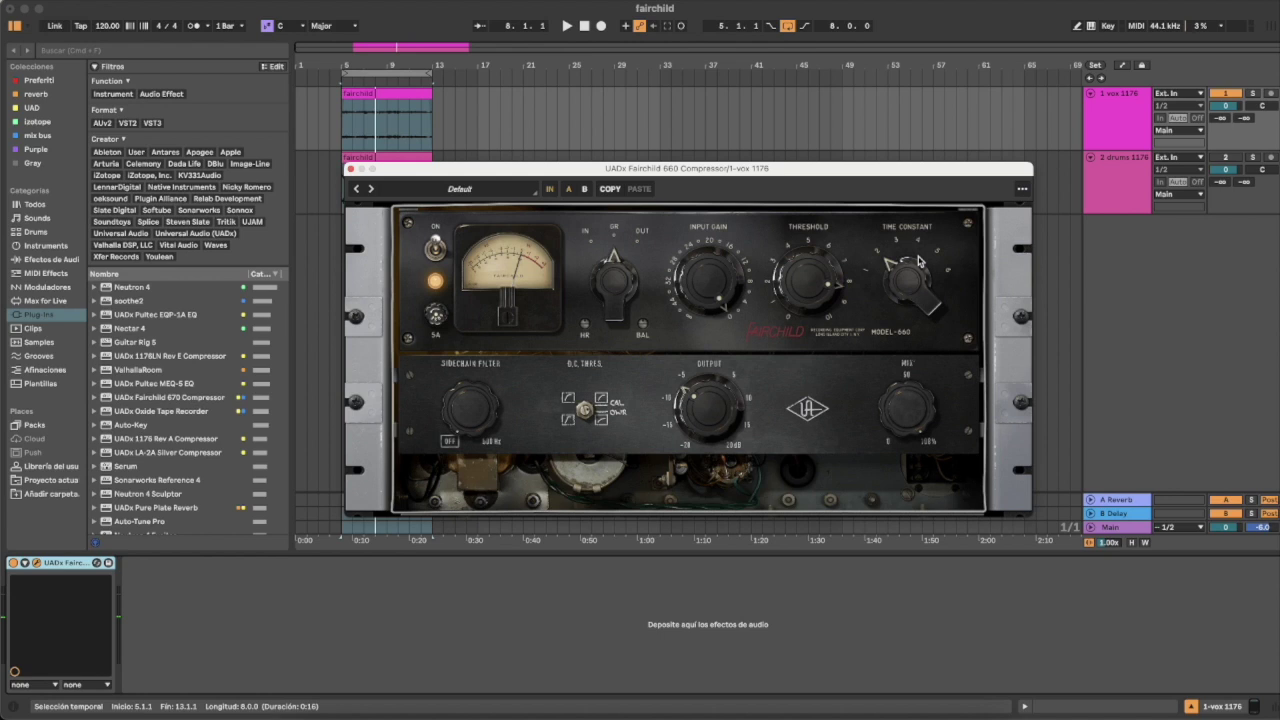
pyautogui.press('space')
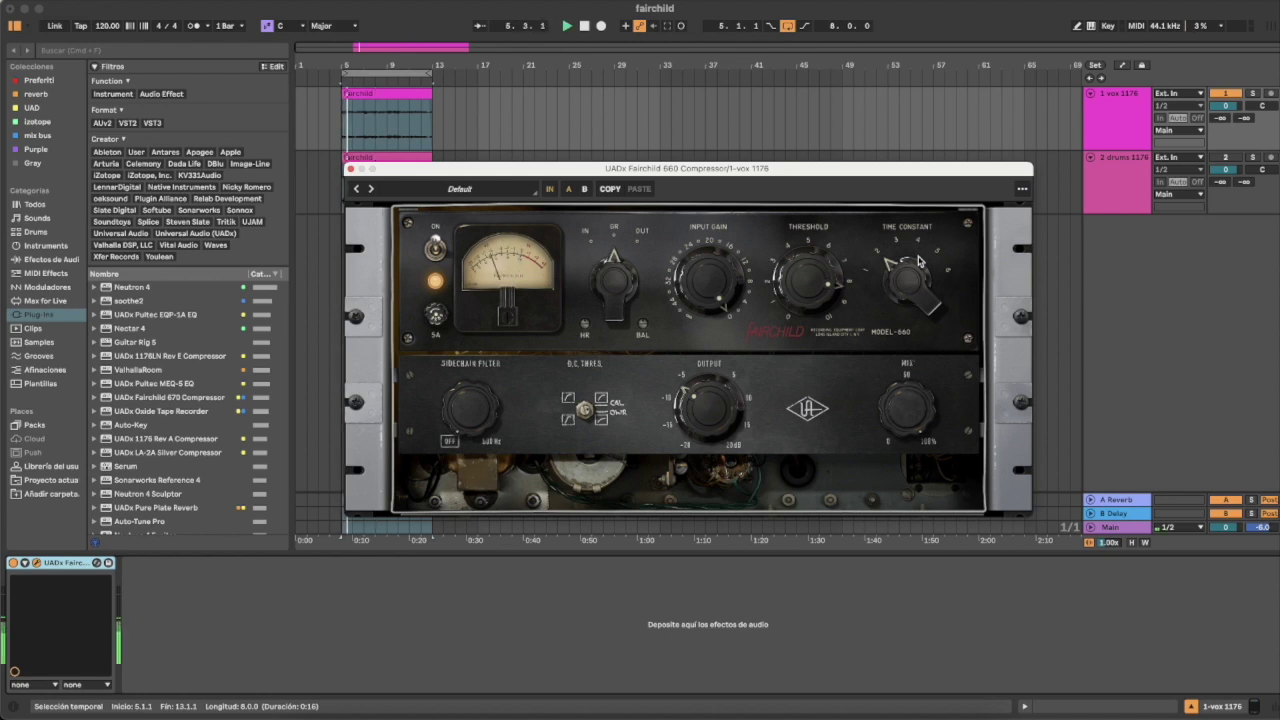
pyautogui.moveTo(914, 276)
pyautogui.mouseDown()
pyautogui.moveTo(912, 310)
pyautogui.moveTo(912, 277)
pyautogui.mouseUp()
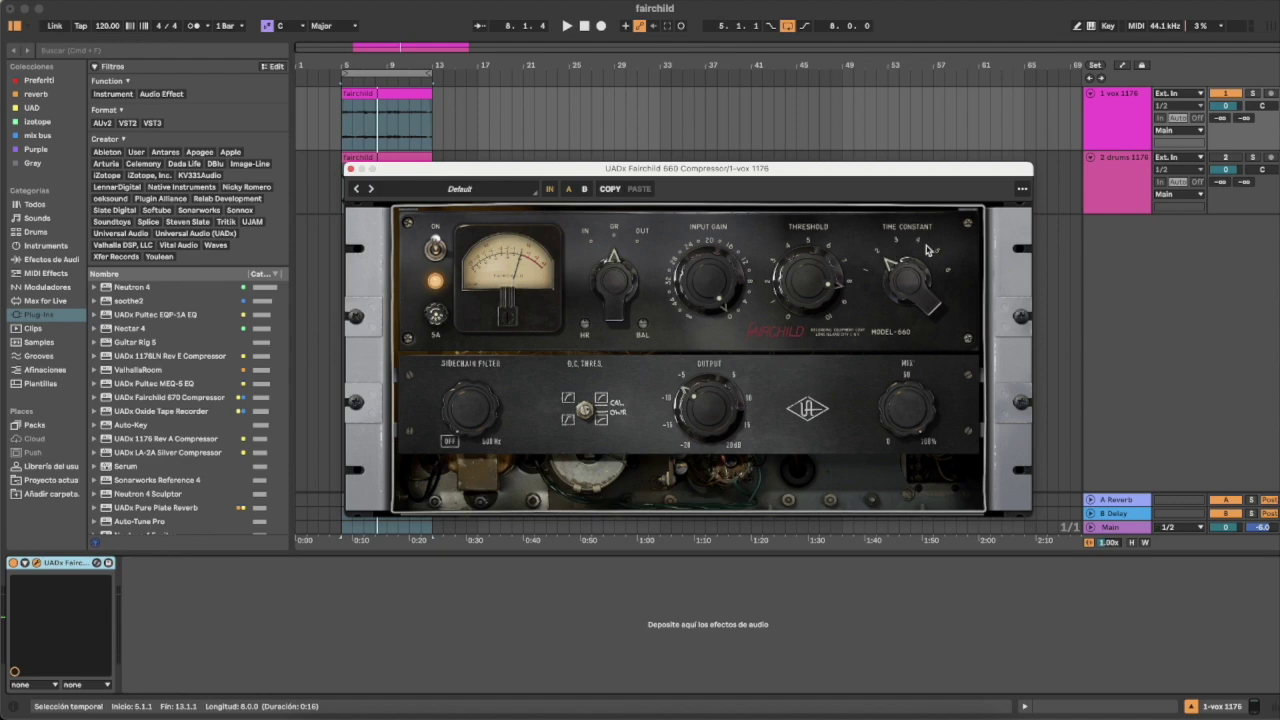
# Audition the vocal with time constants 6 and 1, and return the control to 2.
pyautogui.moveTo(927, 250); pyautogui.dragTo(951, 235)
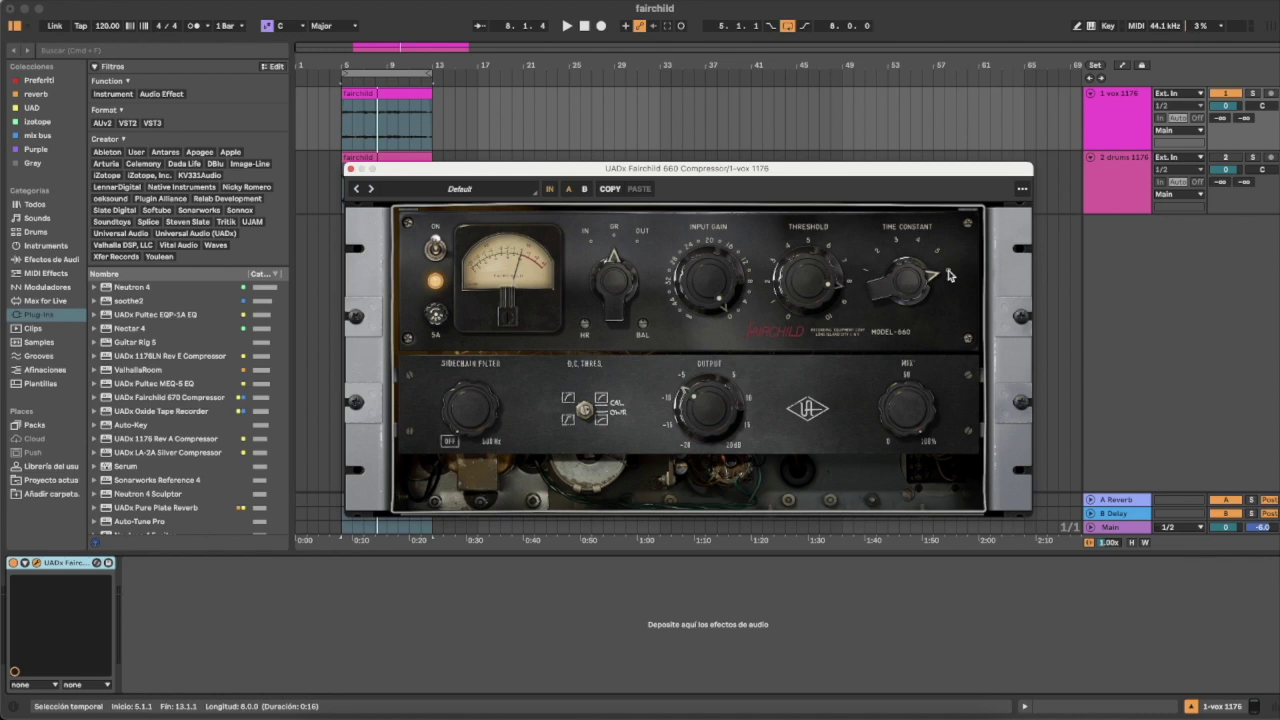
pyautogui.press('space')
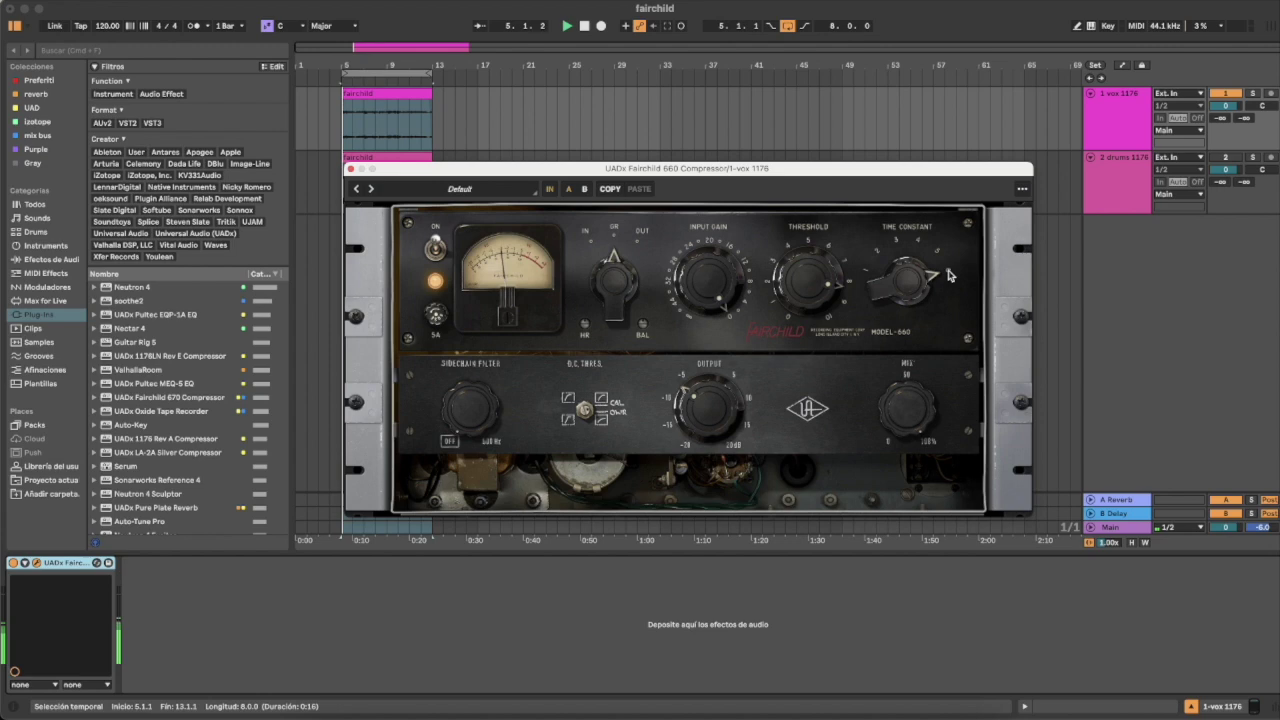
pyautogui.moveTo(912, 280); pyautogui.dragTo(948, 453)
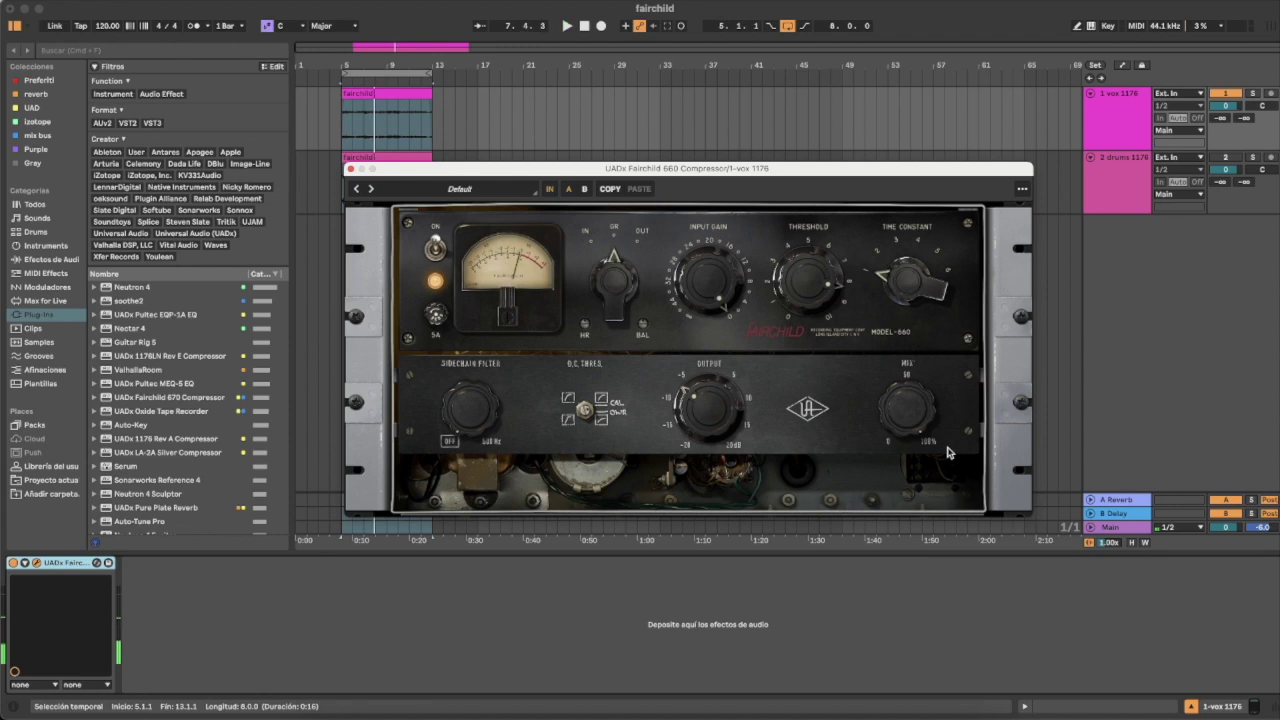
pyautogui.press('space')
pyautogui.press('space')
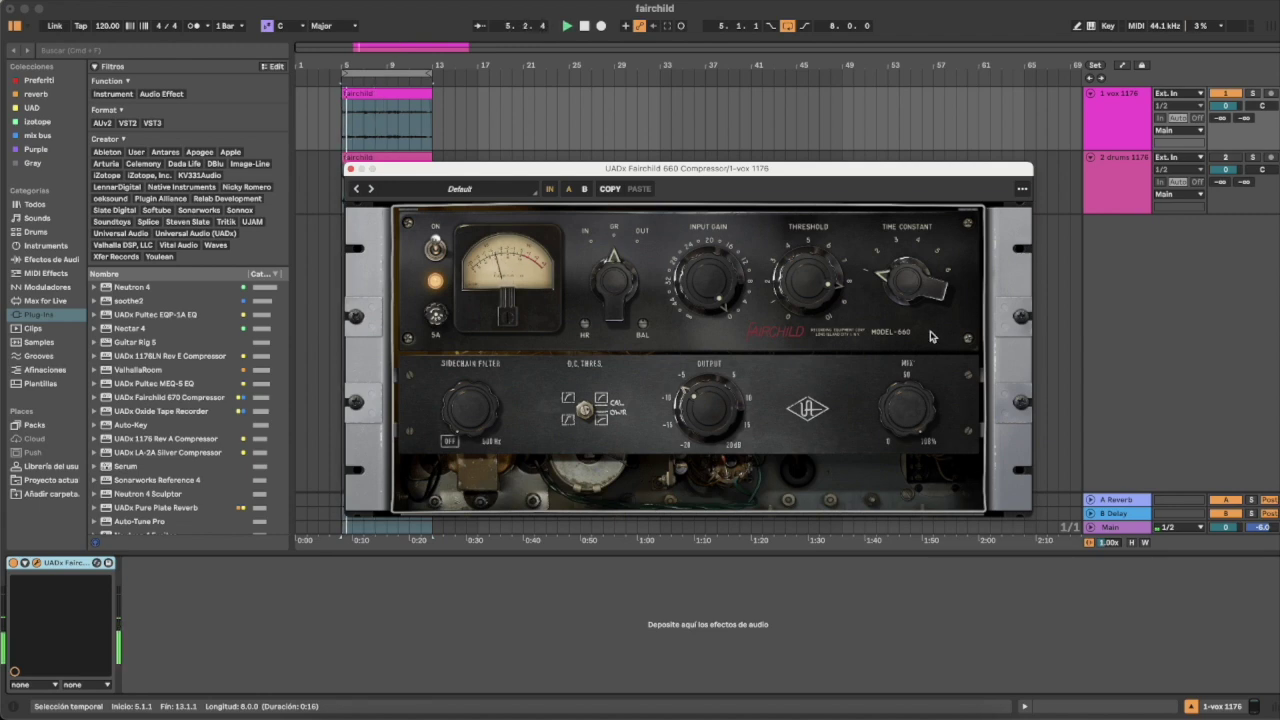
pyautogui.moveTo(914, 283); pyautogui.dragTo(942, 330)
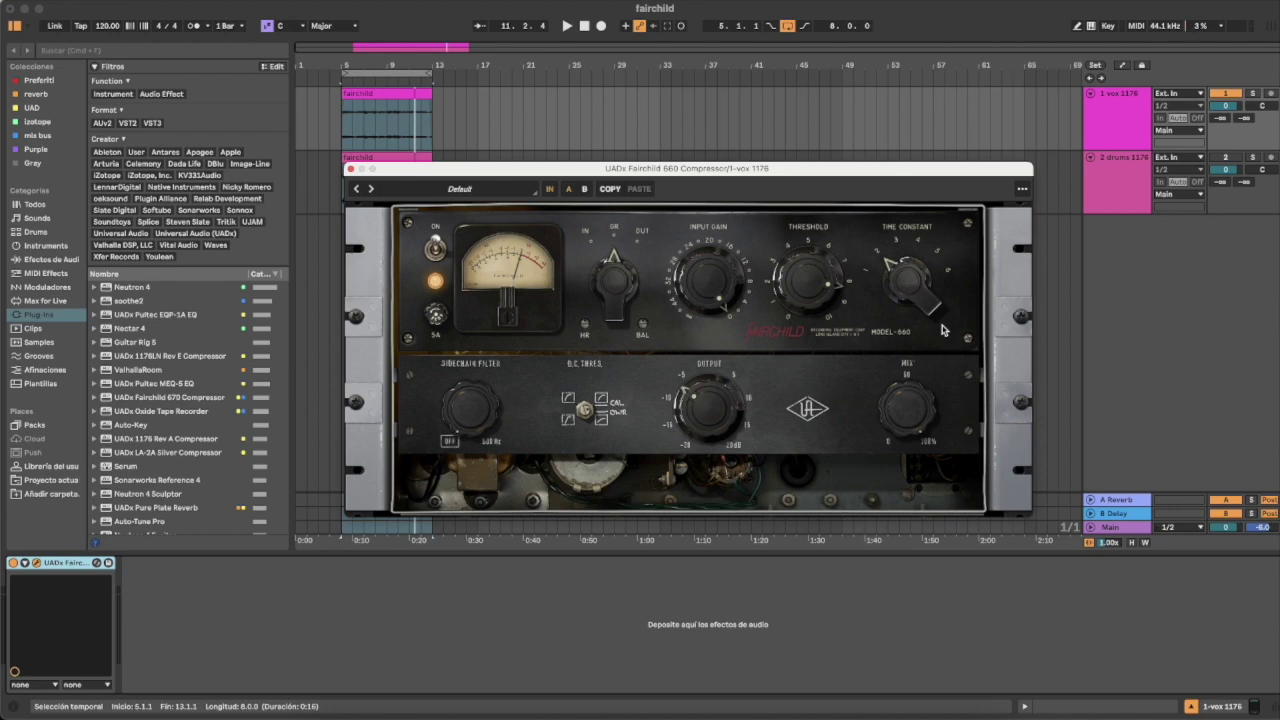
# Close the Fairchild 660 window, mute the vox 1176 track and activate the drums 1176 track.
pyautogui.click(351, 169)
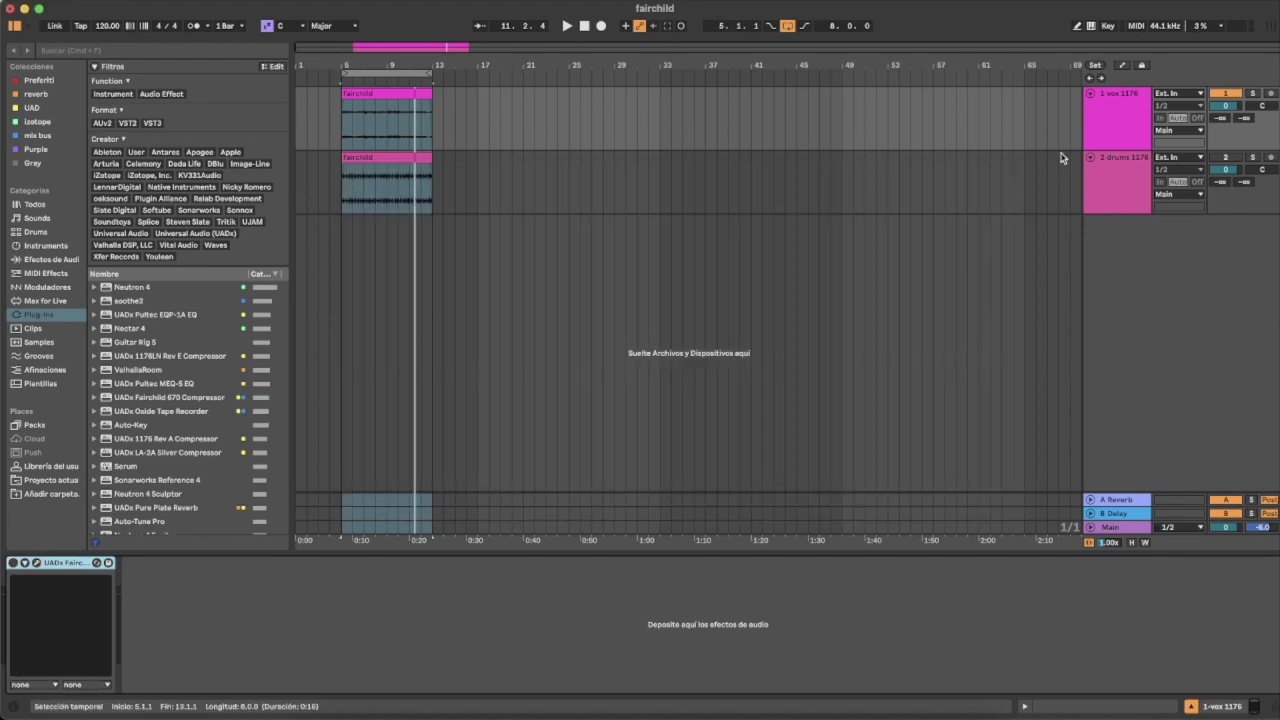
pyautogui.click(1225, 94)
pyautogui.click(1227, 158)
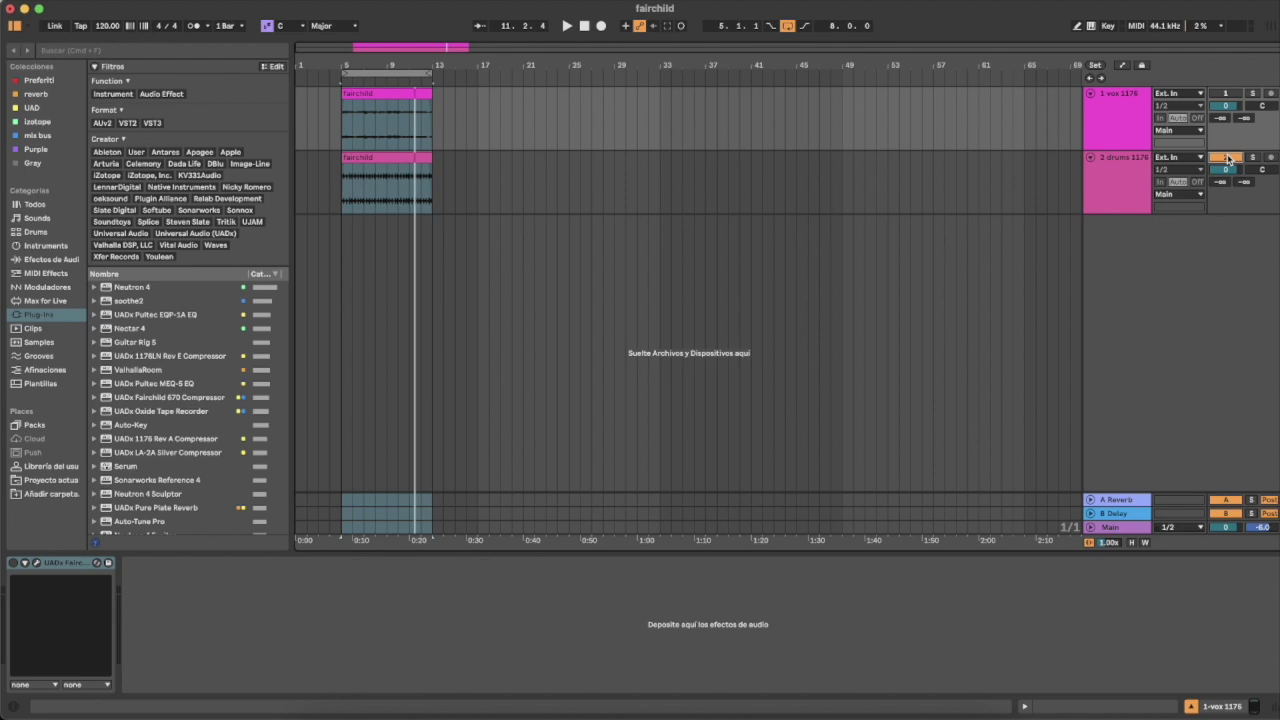
# Open the drums track's Fairchild 670 compressor and raise its linked thresholds to about 6 during playback.
pyautogui.click(1110, 161)
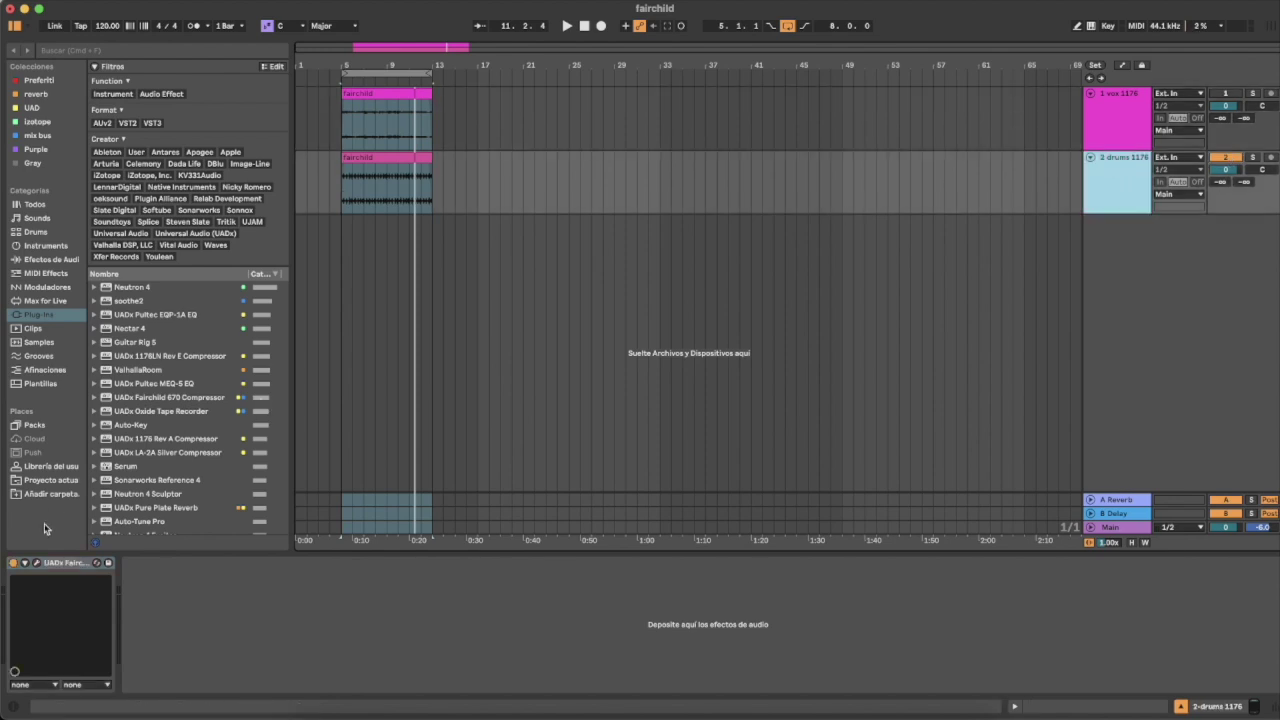
pyautogui.click(37, 563)
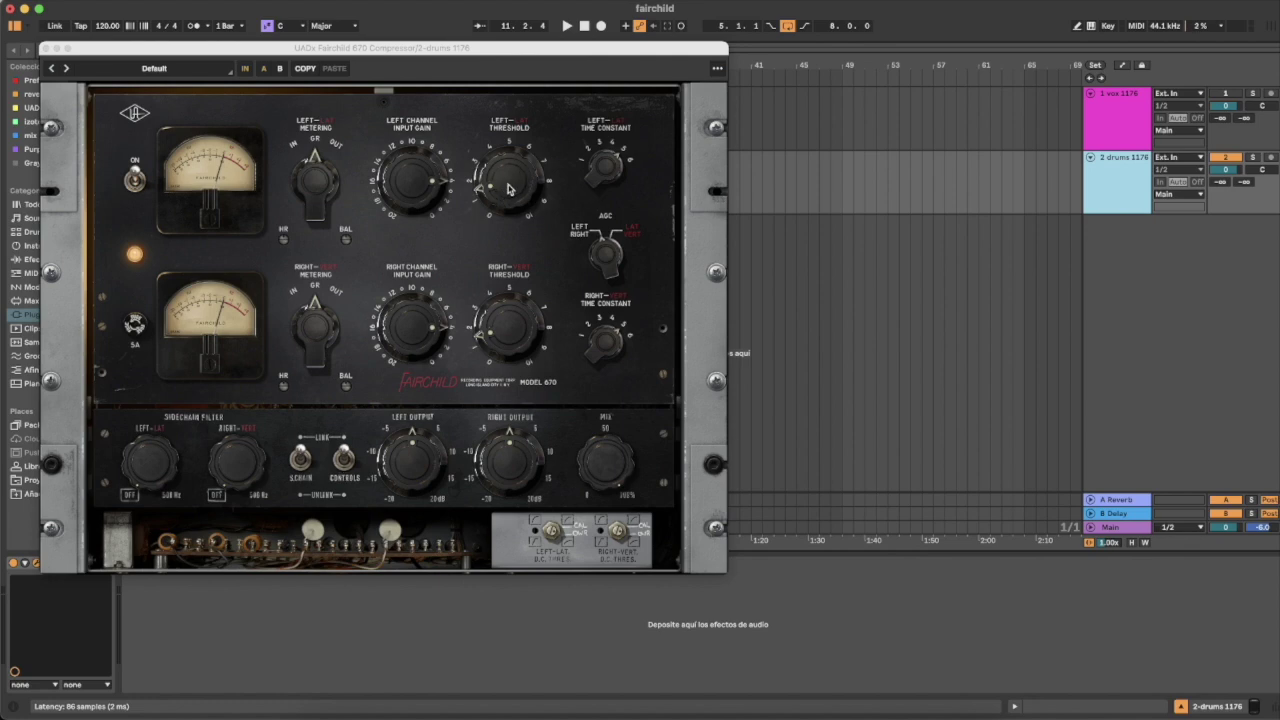
pyautogui.moveTo(512, 199); pyautogui.dragTo(508, 188)
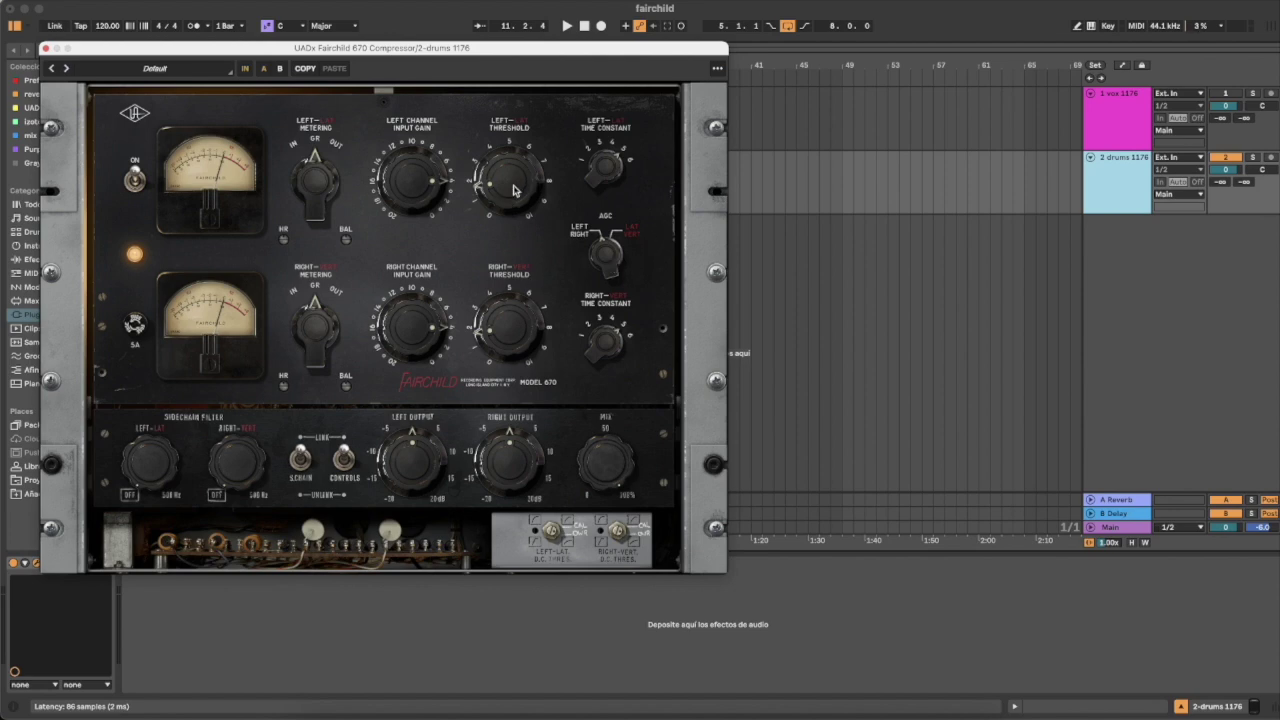
pyautogui.press('space')
pyautogui.moveTo(514, 190); pyautogui.dragTo(528, 138)
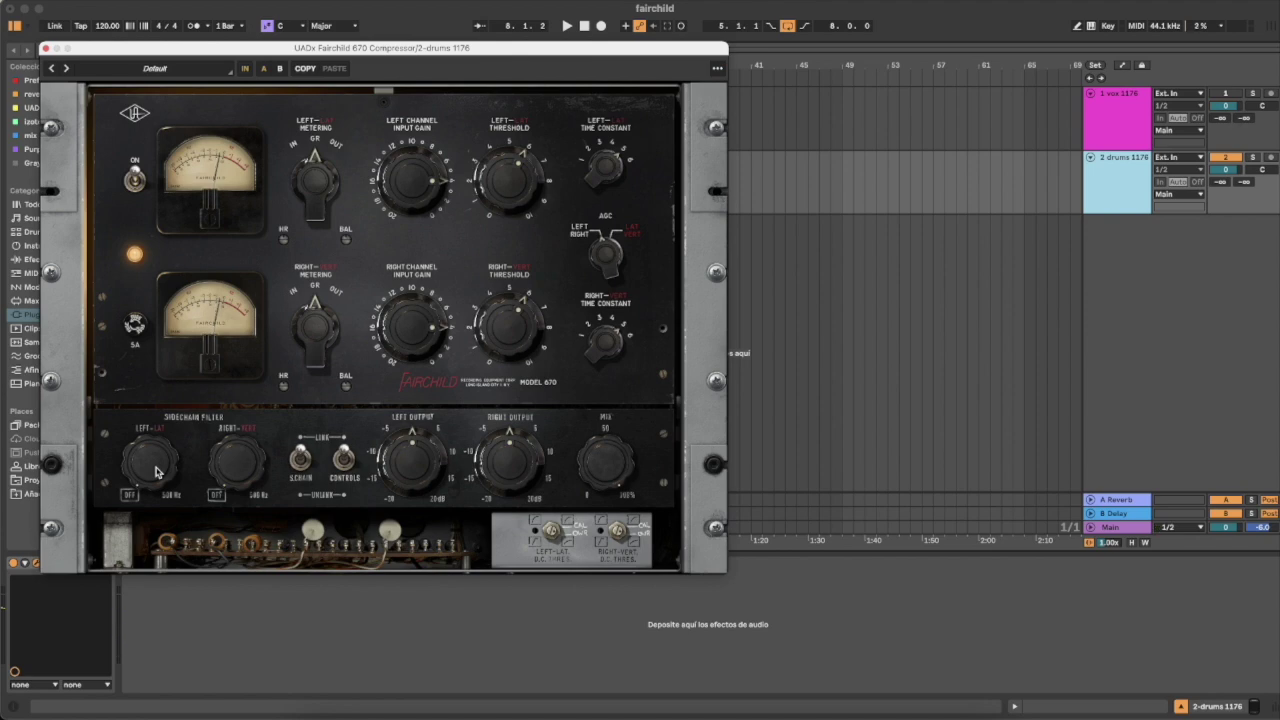
# Try different left sidechain filter settings on the playing drums and return the filter to OFF.
pyautogui.moveTo(155, 472); pyautogui.dragTo(159, 447)
pyautogui.moveTo(158, 447); pyautogui.dragTo(155, 476)
pyautogui.press('space')
pyautogui.moveTo(155, 476); pyautogui.dragTo(165, 416)
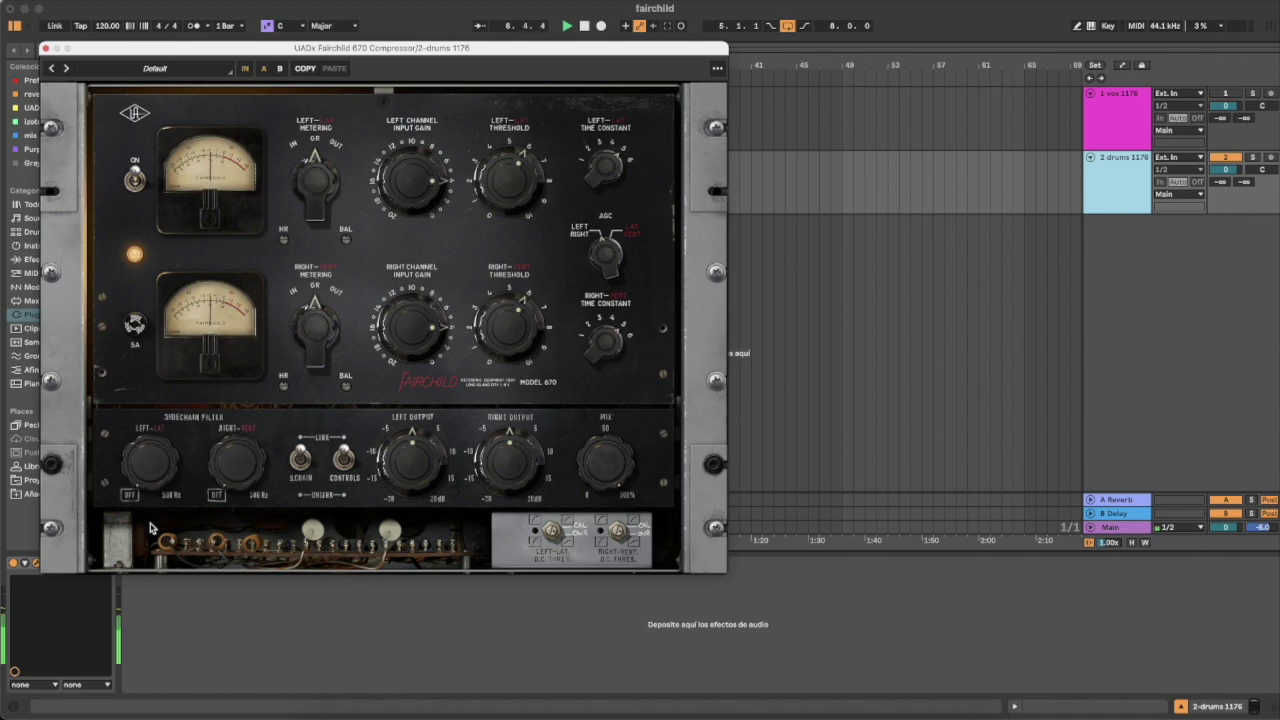
pyautogui.moveTo(152, 482); pyautogui.dragTo(153, 442)
# Raise the Fairchild 670's linked thresholds to about 9, increase the input gain, and compare the drums bypassed and active.
pyautogui.moveTo(519, 169); pyautogui.dragTo(517, 137)
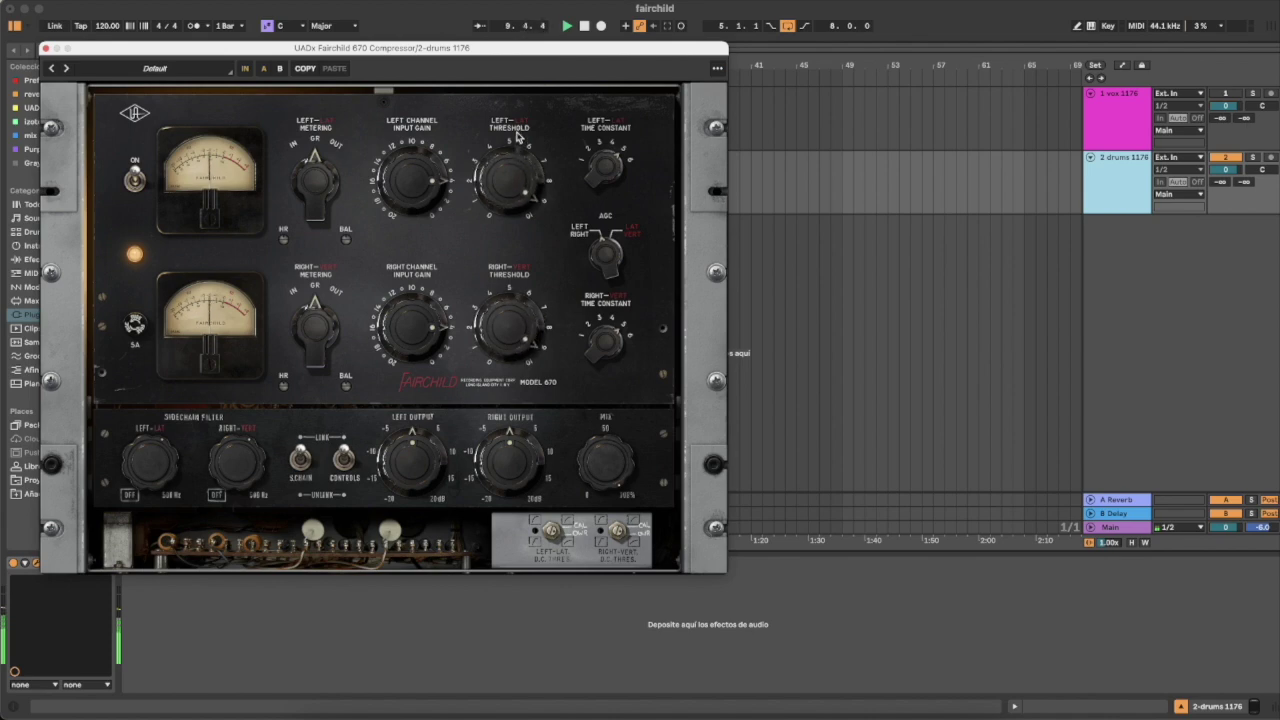
pyautogui.moveTo(416, 172); pyautogui.dragTo(415, 150)
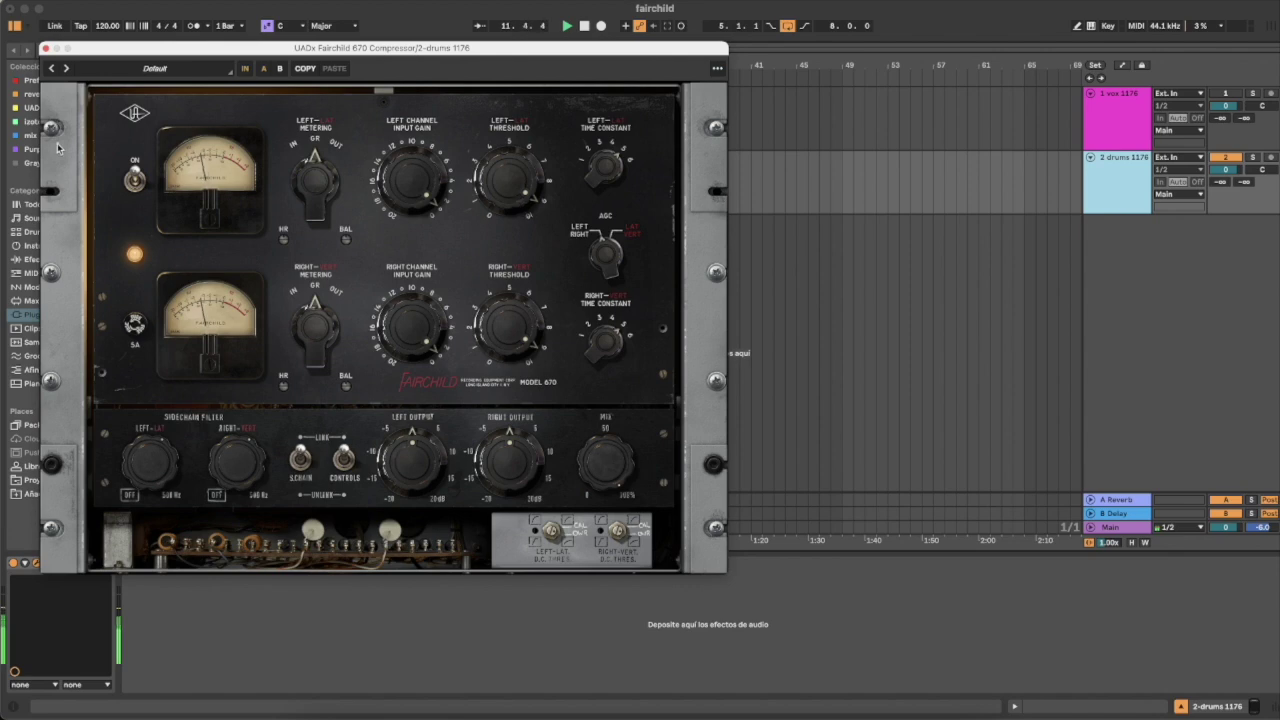
pyautogui.click(132, 198)
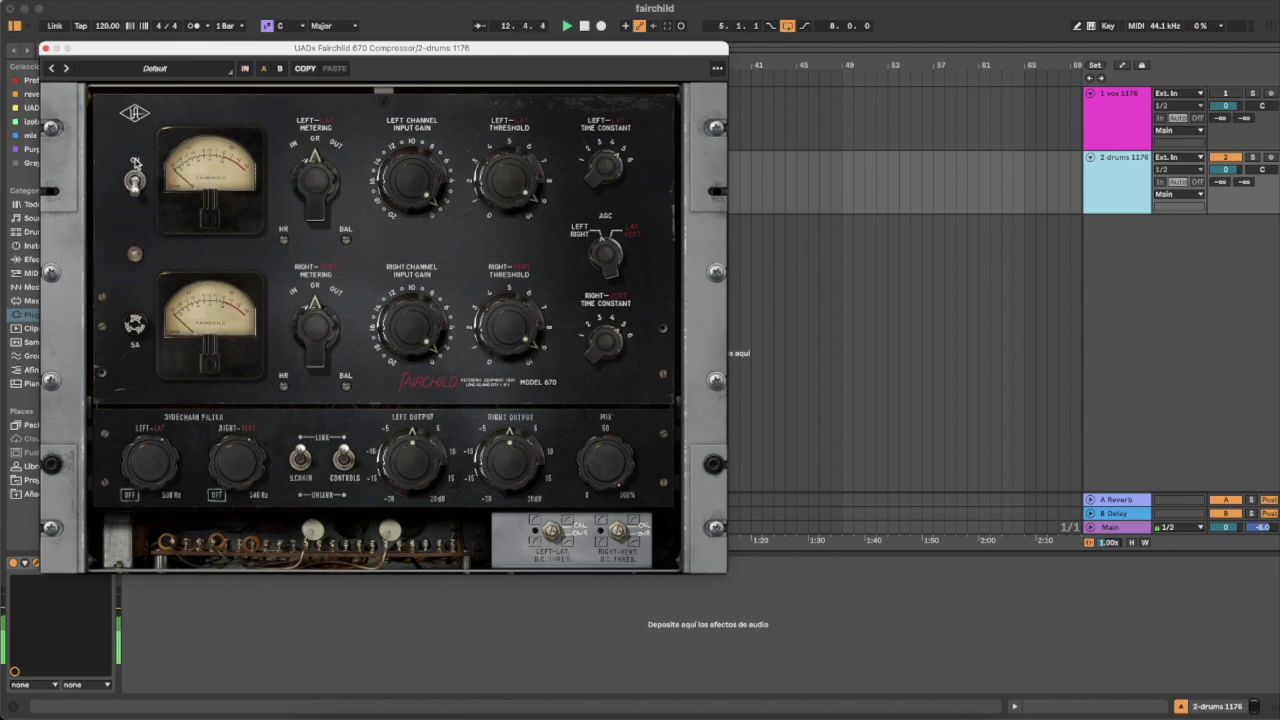
pyautogui.click(136, 165)
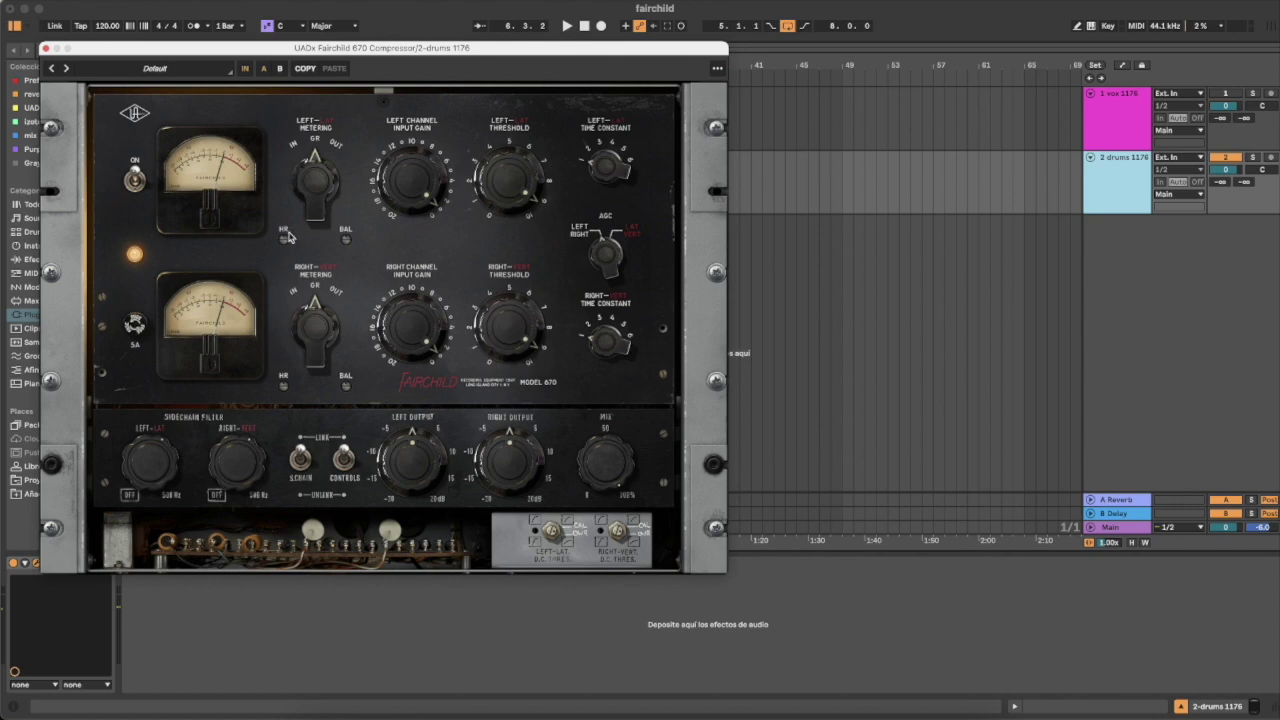
# Play the drums and compare the sound with the Fairchild 670 device switched off and on.
pyautogui.press('space')
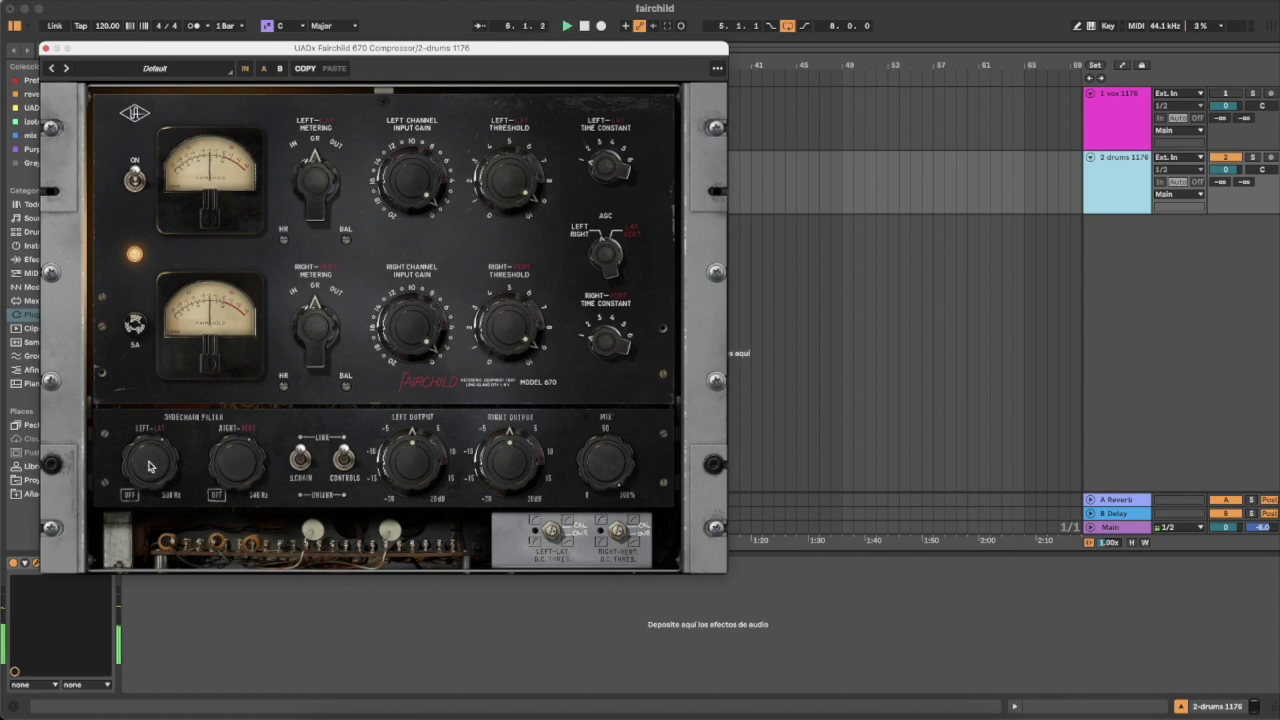
pyautogui.click(12, 566)
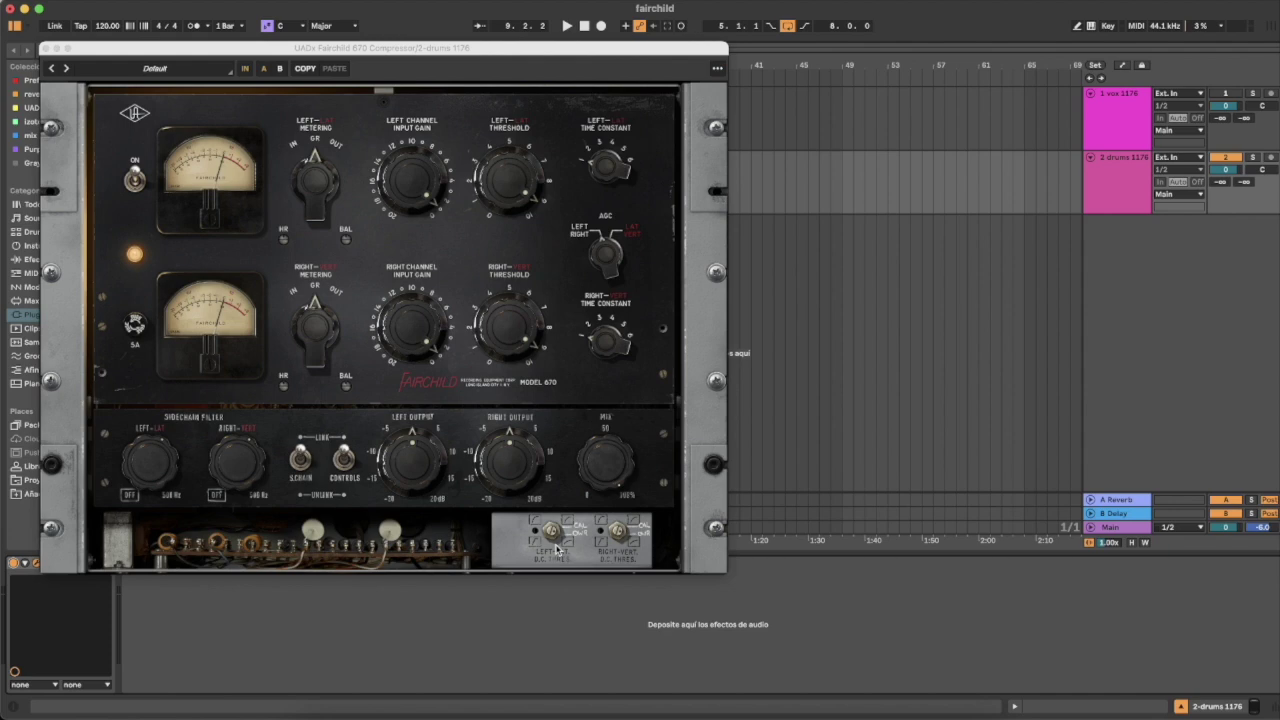
pyautogui.press('space')
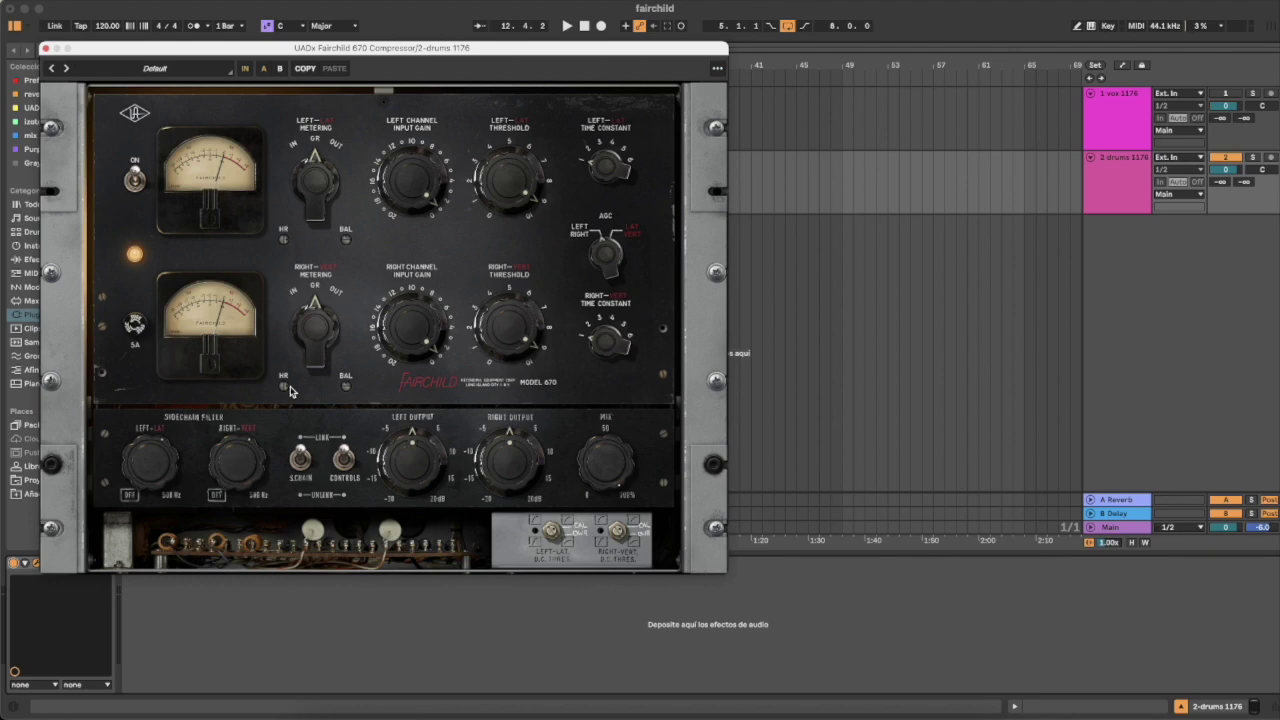
# Replay the drum loop and compare the compression using the Fairchild 670's own power switch.
pyautogui.press('space')
pyautogui.press('space')
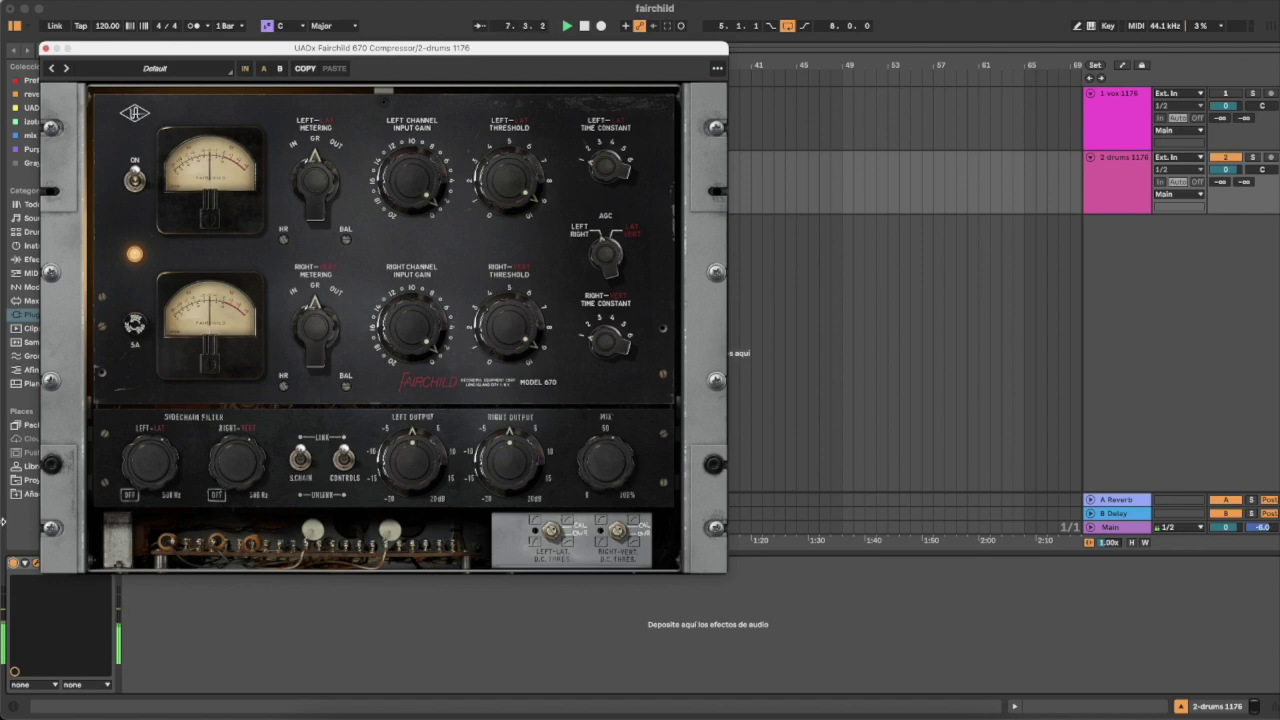
pyautogui.click(134, 178)
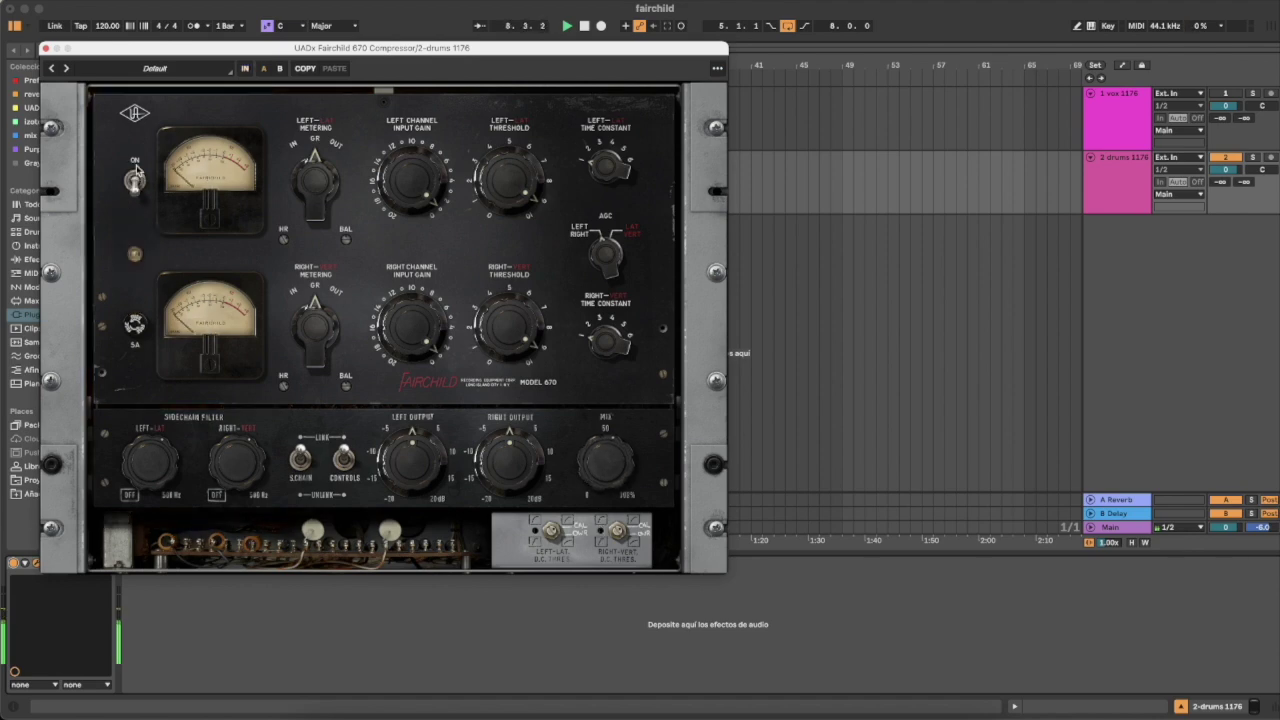
pyautogui.click(135, 172)
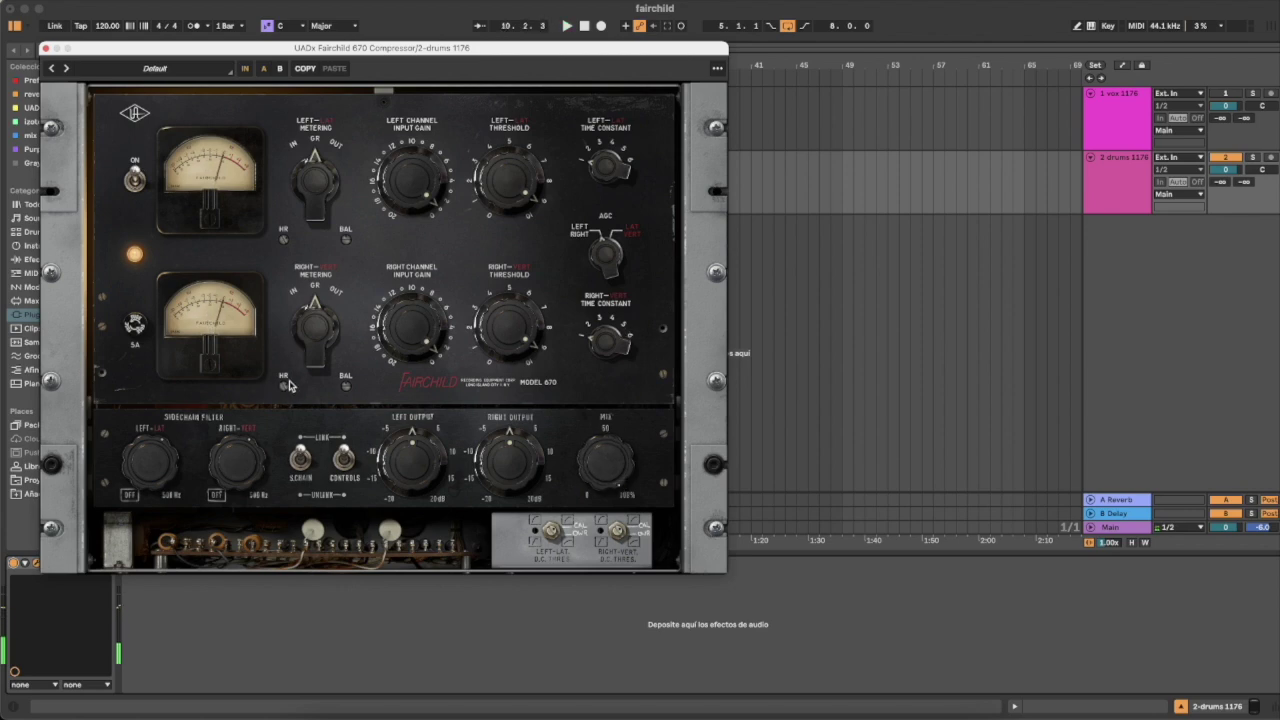
# Lower the Fairchild 670's linked thresholds to about 8 and try another linked time constant while the drums play.
pyautogui.press('space')
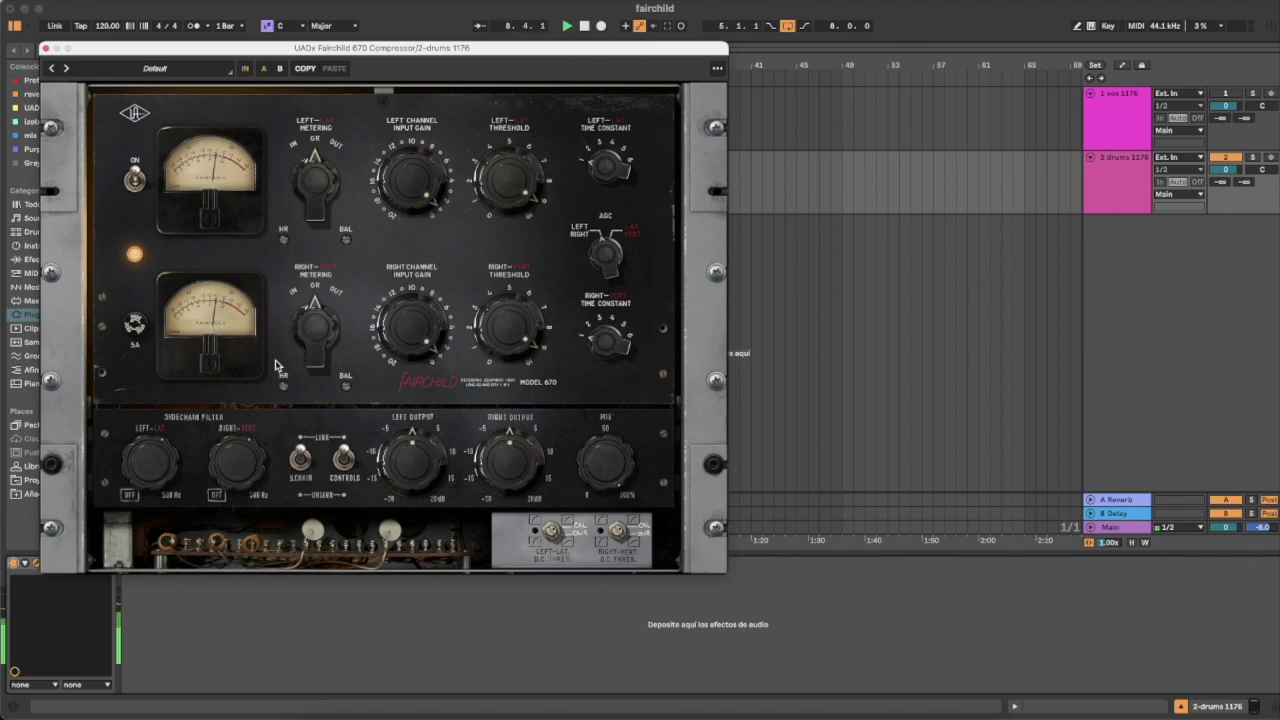
pyautogui.moveTo(518, 172); pyautogui.dragTo(520, 190)
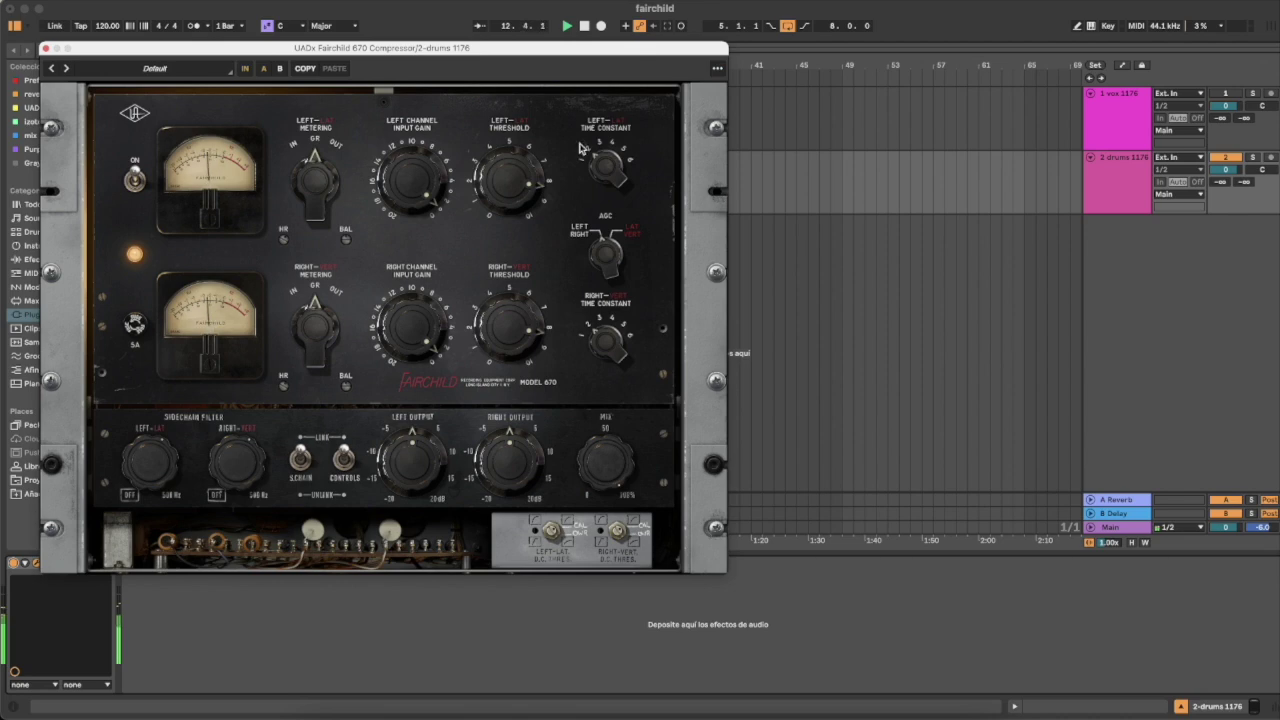
# Filter the Fairchild 670 presets by Drums and audition Dreamy Drum Bus, Drum Bus Start Here, and Drum Loop Kick Pusher High and Low.
pyautogui.click(130, 68)
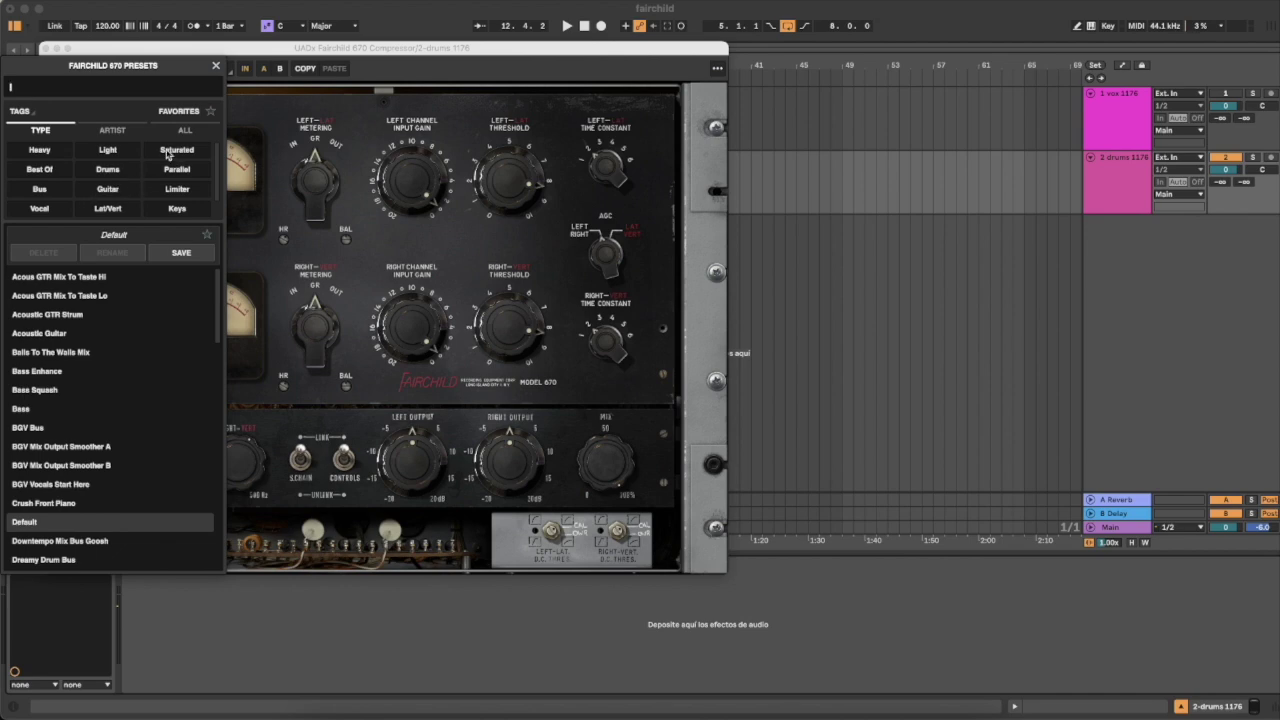
pyautogui.click(107, 169)
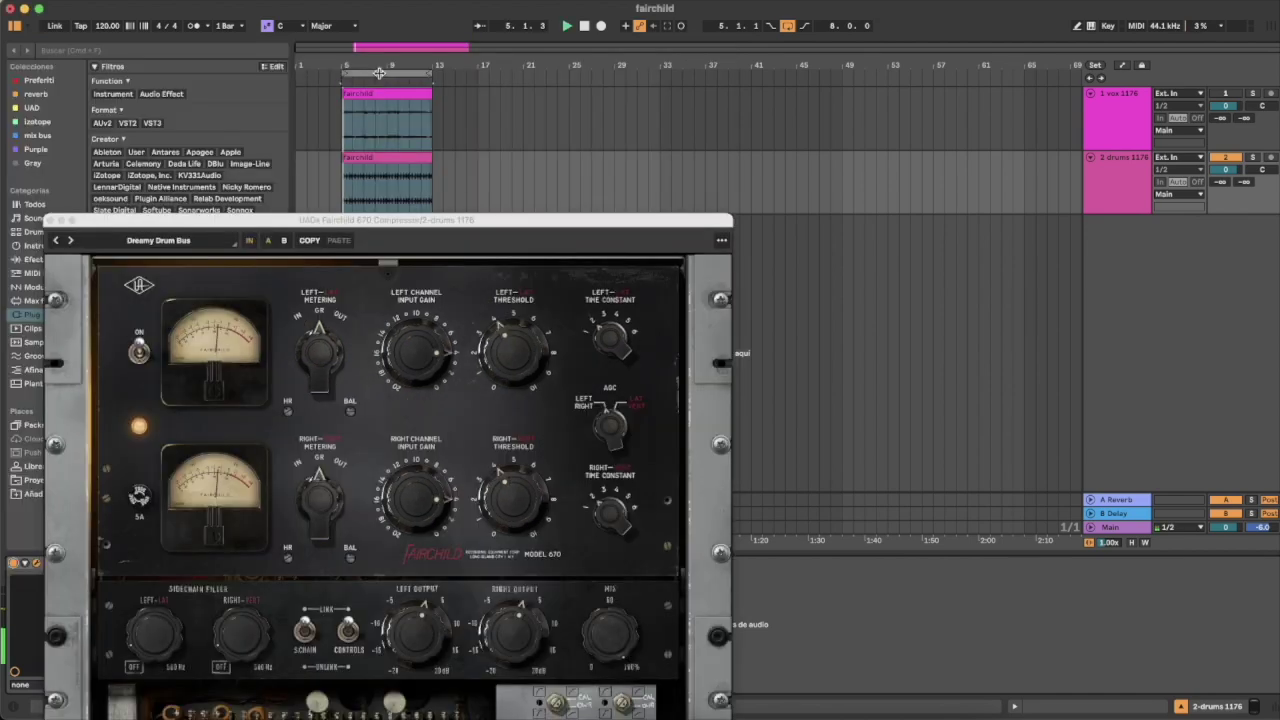
pyautogui.click(185, 236)
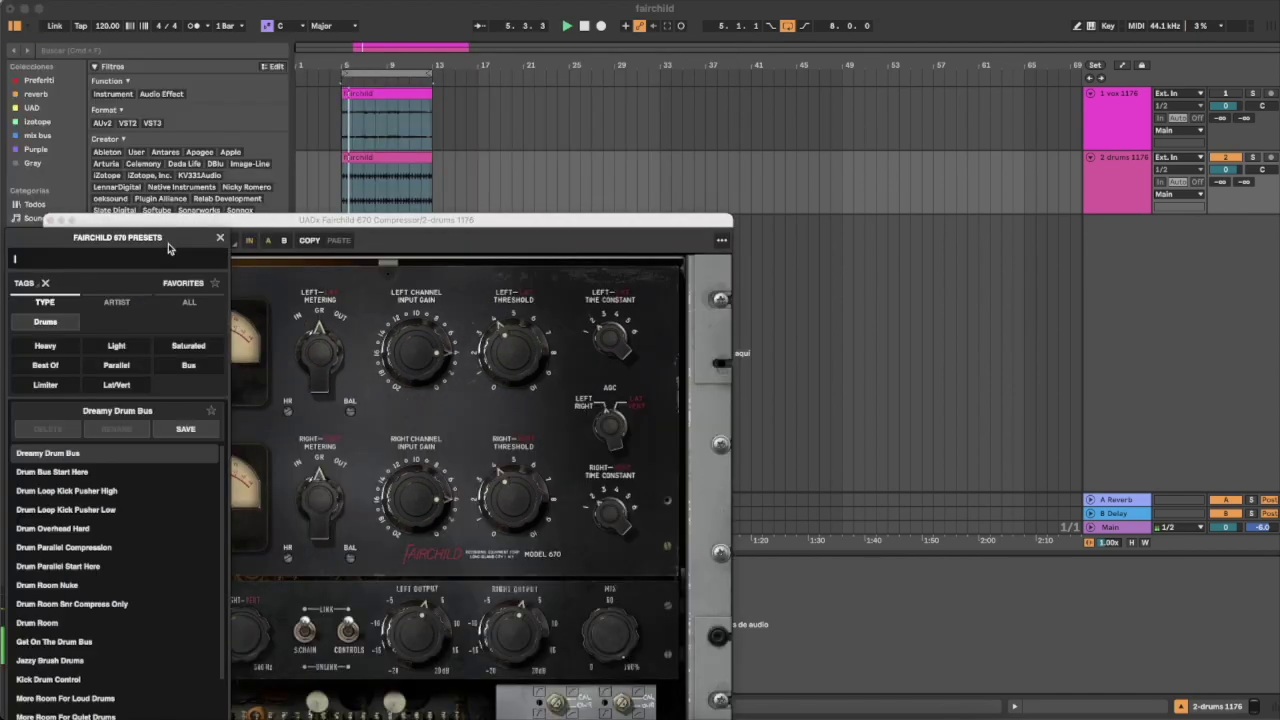
pyautogui.click(60, 476)
pyautogui.click(70, 491)
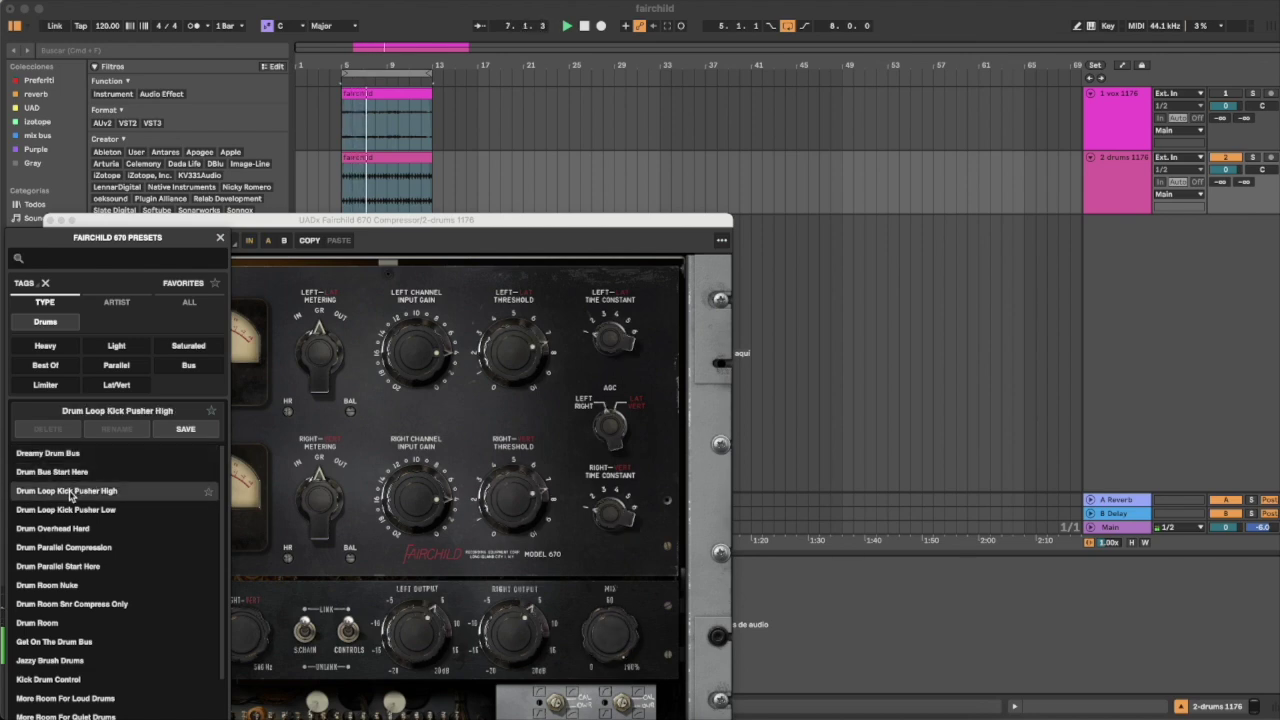
pyautogui.click(80, 512)
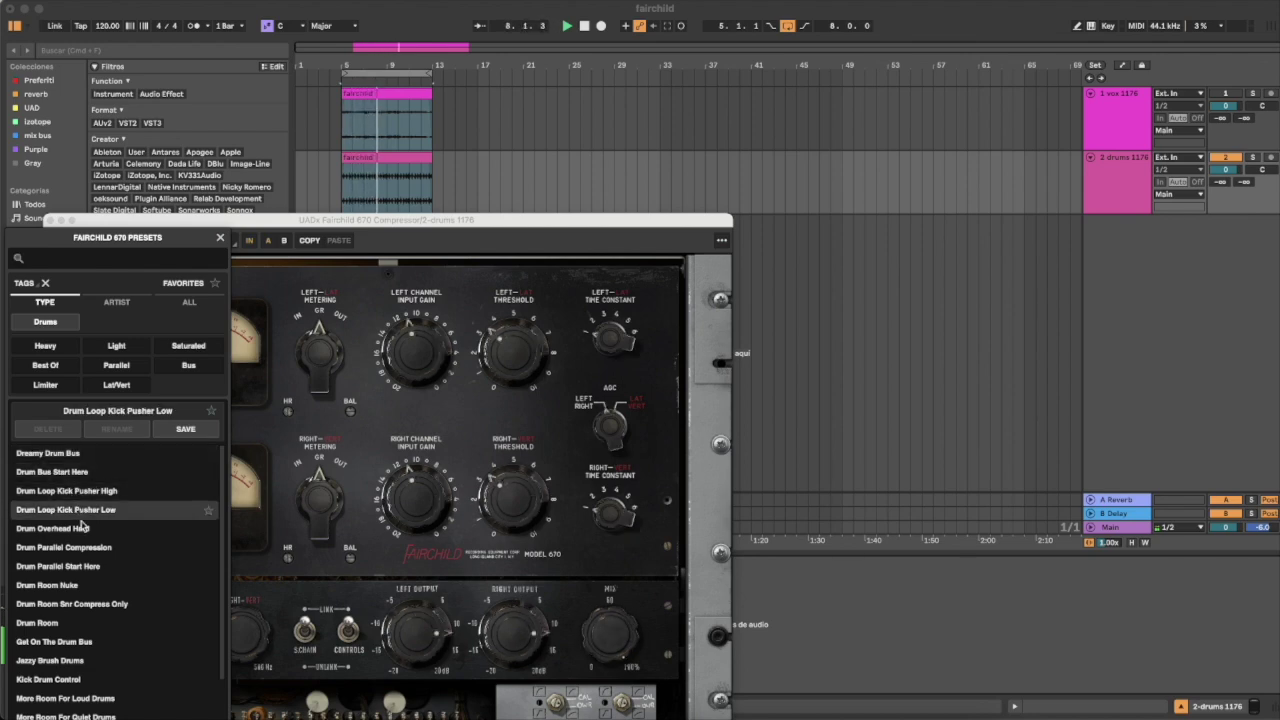
# Audition the Drum Parallel Compression, Drum Parallel Start Here and Drum Room Snr Compress Only presets, and keep Drum Room Nuke loaded.
pyautogui.click(80, 548)
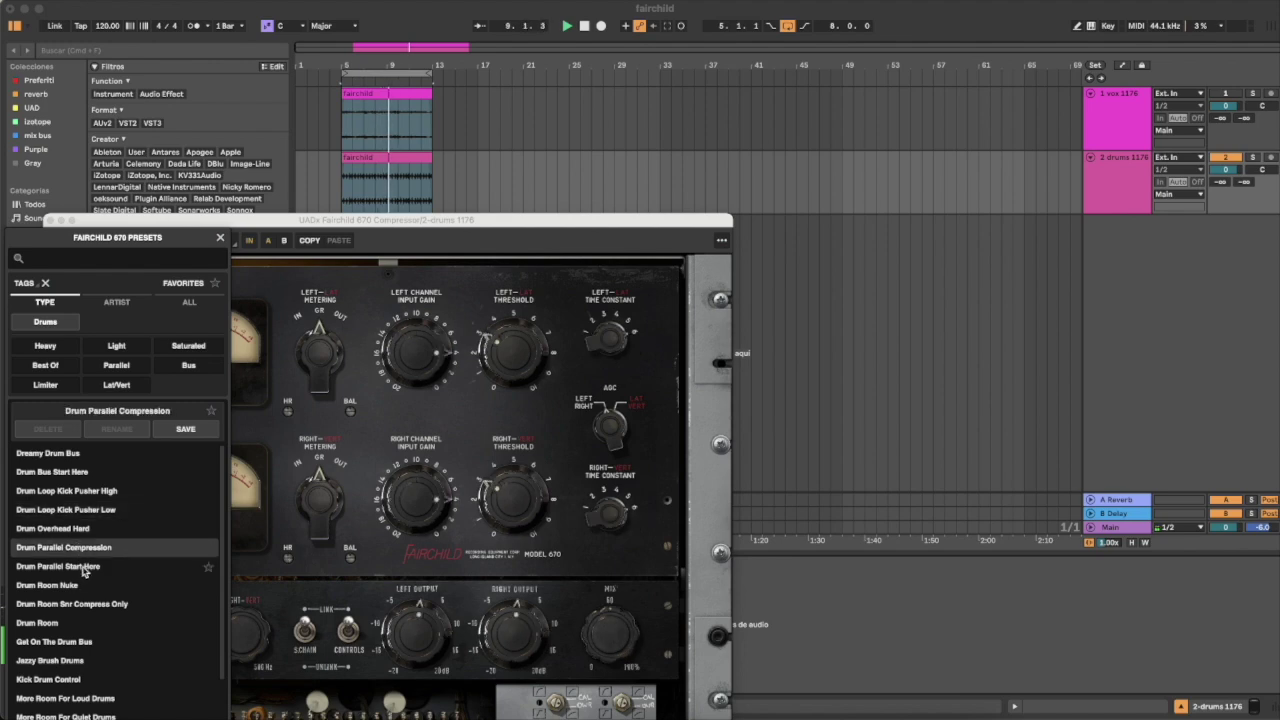
pyautogui.click(83, 568)
pyautogui.click(62, 590)
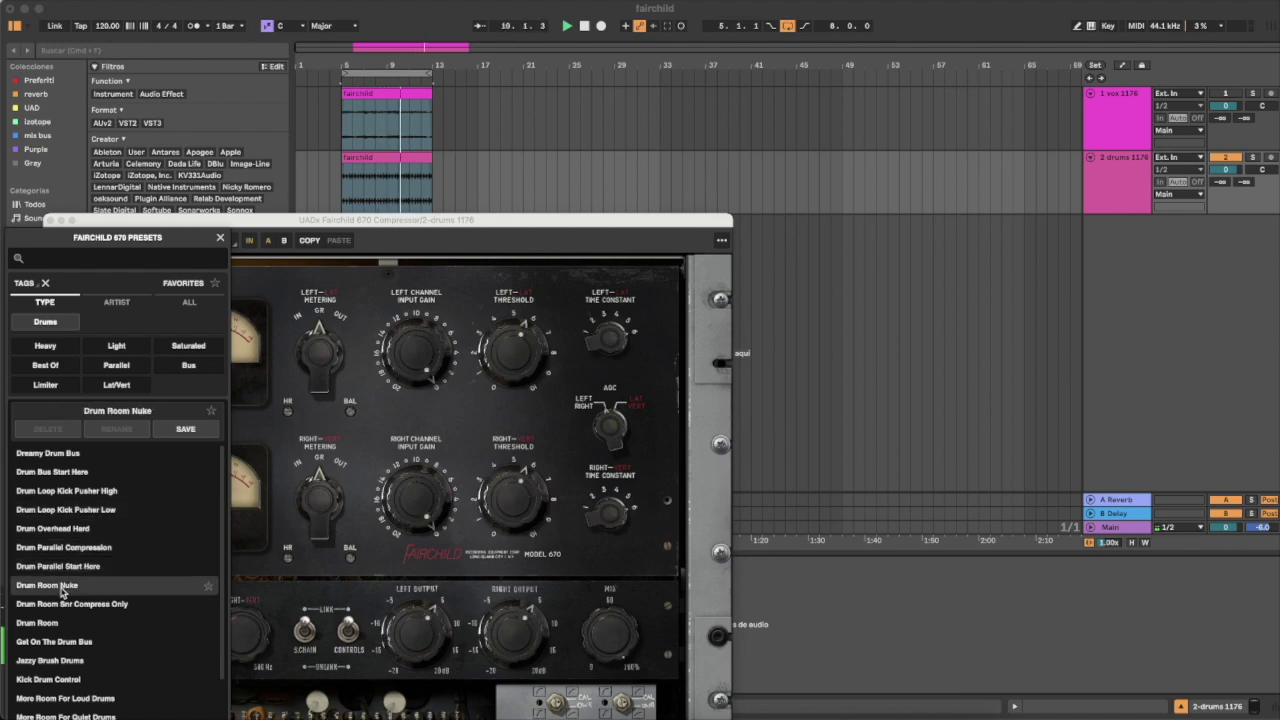
pyautogui.click(76, 606)
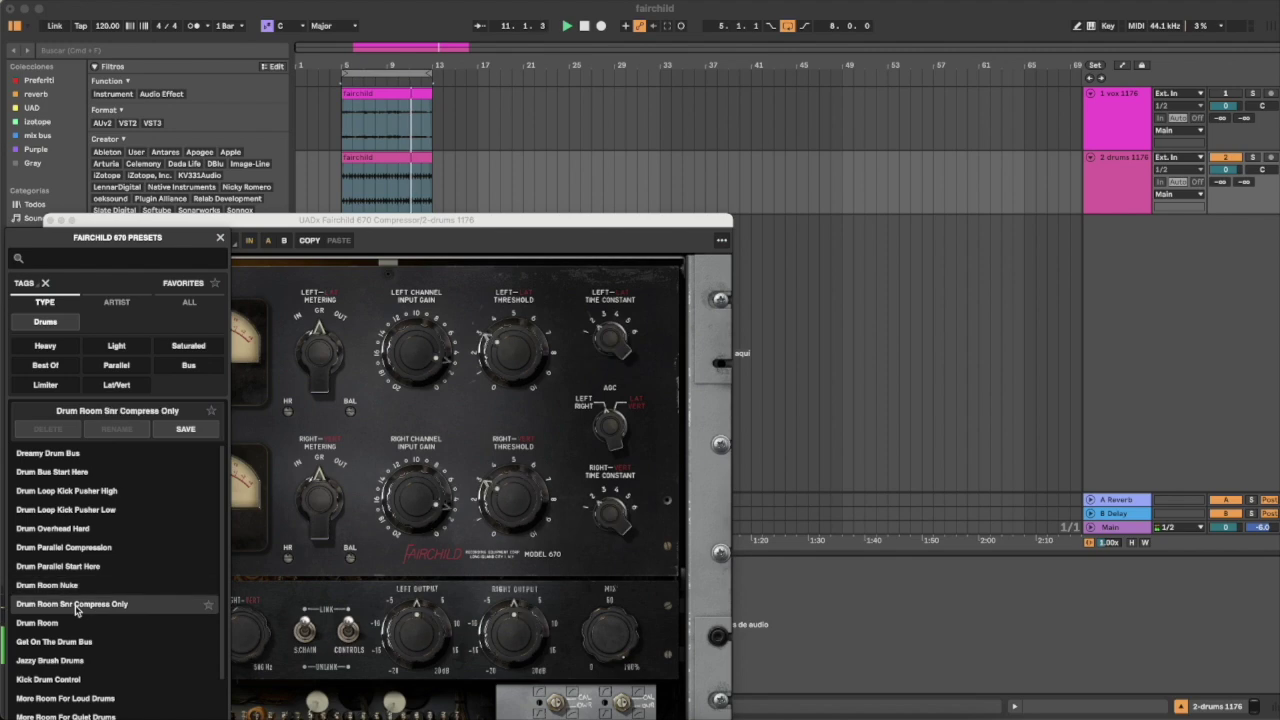
pyautogui.click(68, 585)
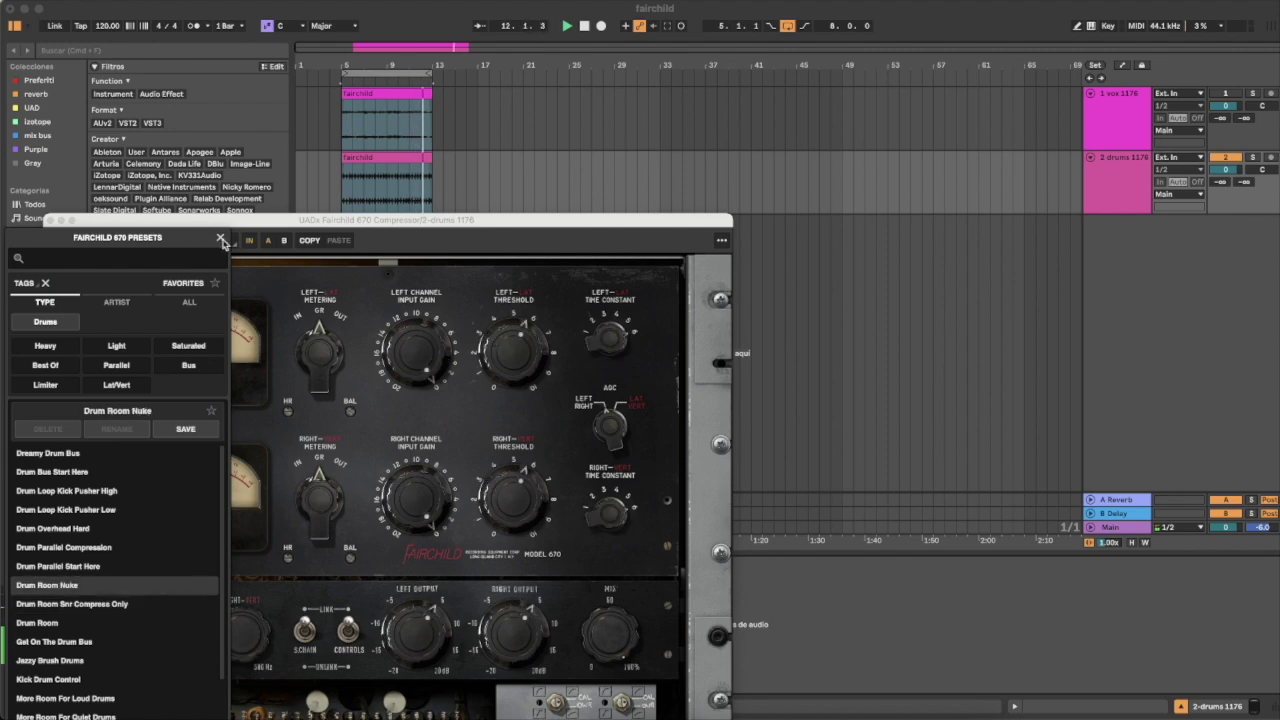
pyautogui.click(221, 239)
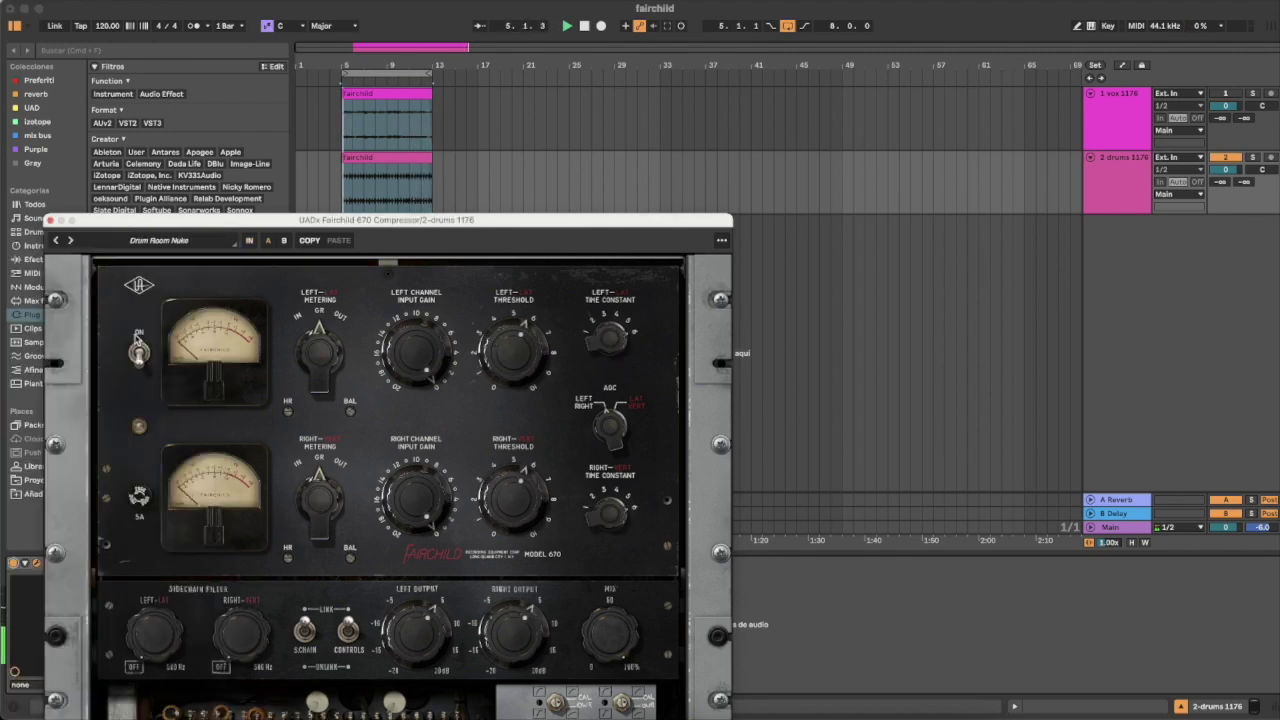
# Compare the drums with the Drum Room Nuke compression off and on, and move the compressor window clear of the plug-in browser.
pyautogui.click(139, 340)
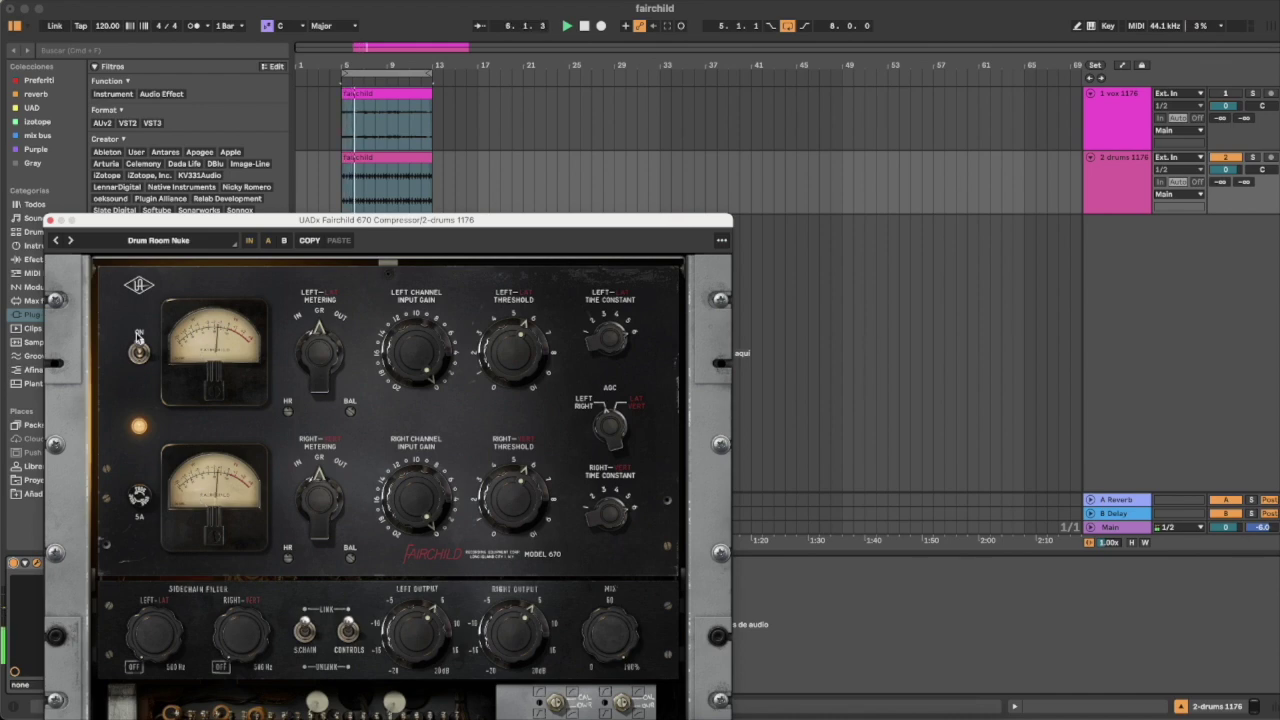
pyautogui.moveTo(247, 222); pyautogui.dragTo(487, 138)
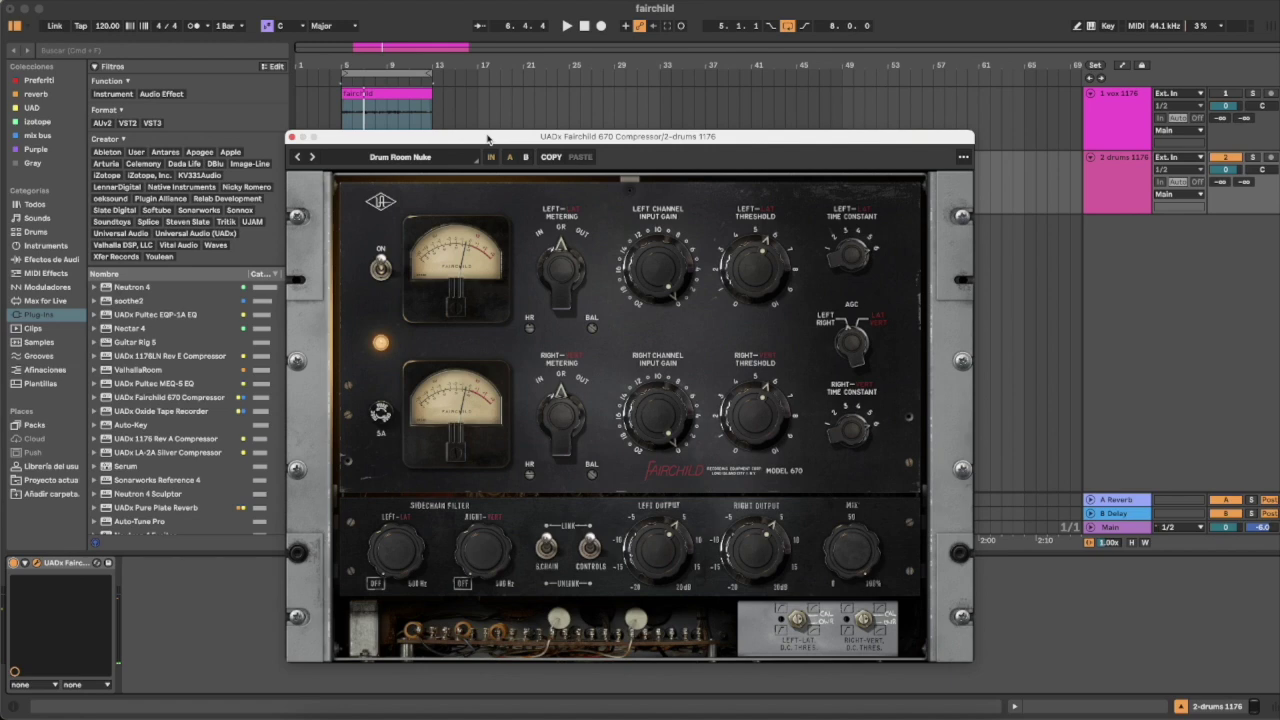